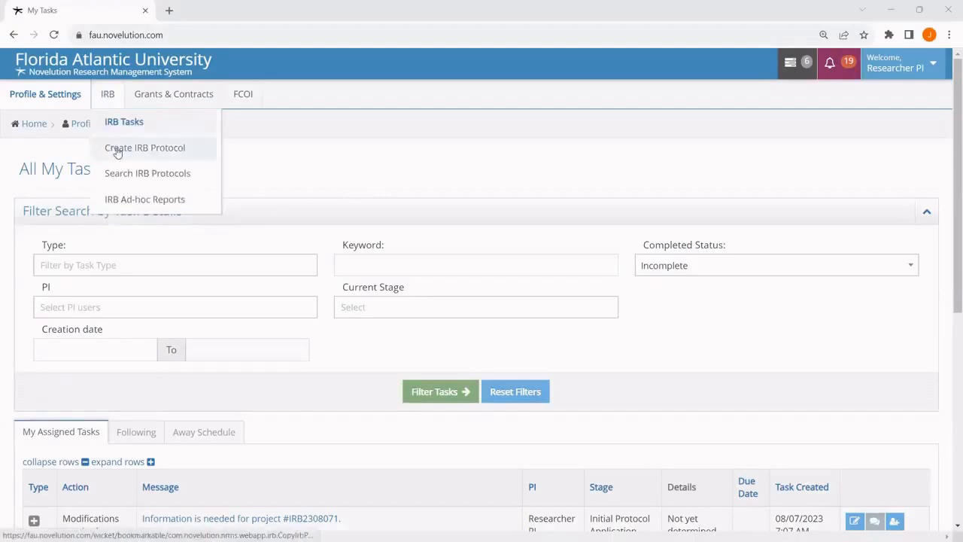
Open the form for creating an IRB protocol and choose the principal investigator by name.
left_click(146, 148)
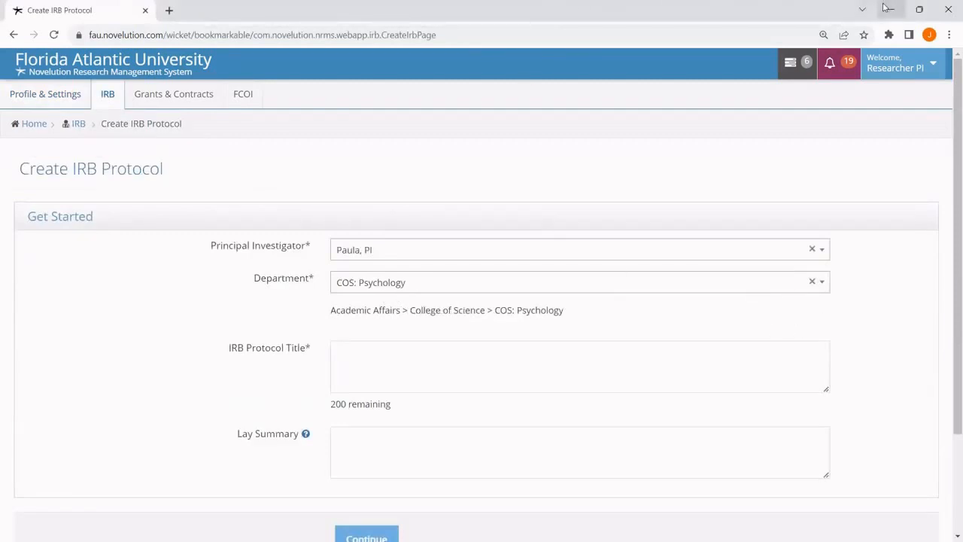
left_click_drag(825, 4, 575, 5)
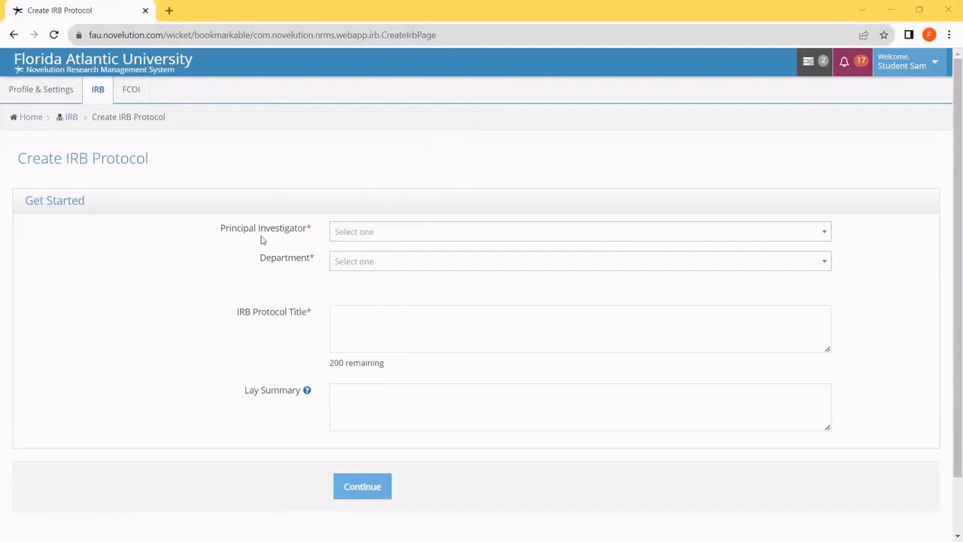
left_click(364, 233)
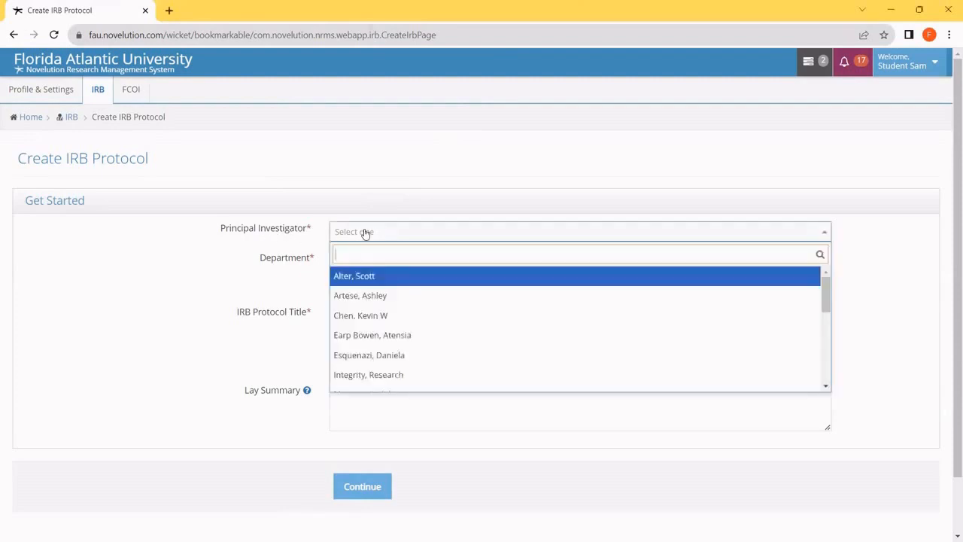
type("paula")
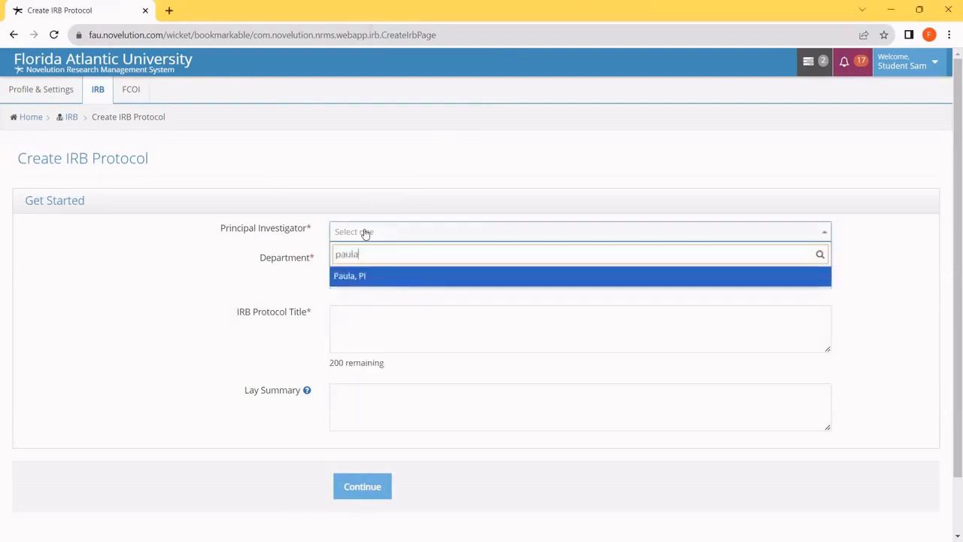
left_click(347, 276)
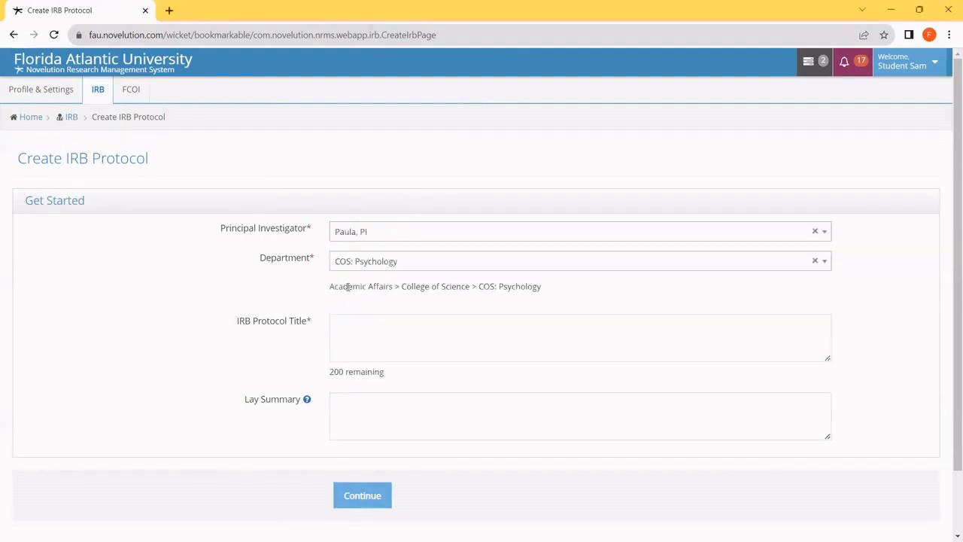
Enter "Project title here" as the protocol title and "Summary" as the lay summary, and continue to the full application.
left_click(380, 323)
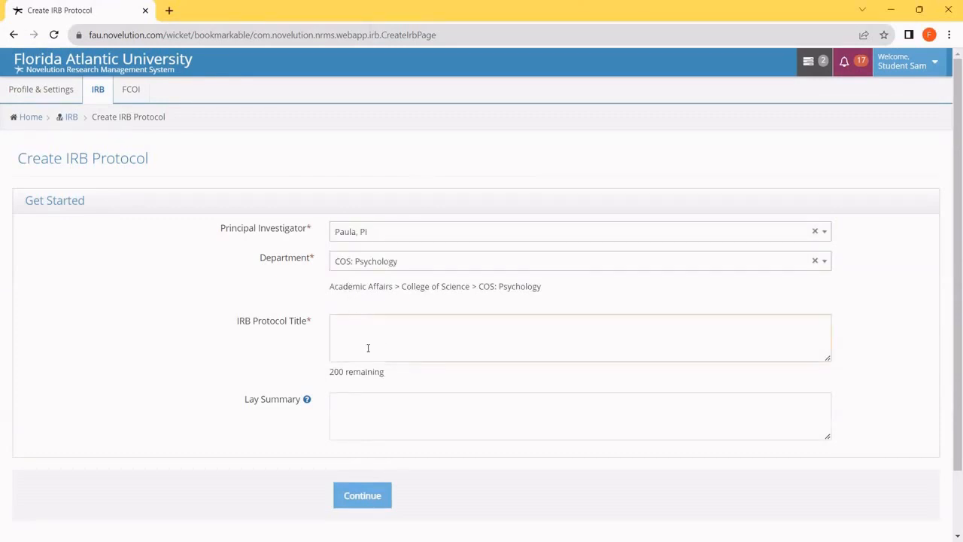
type("Project title here")
key("Tab")
type("Summar")
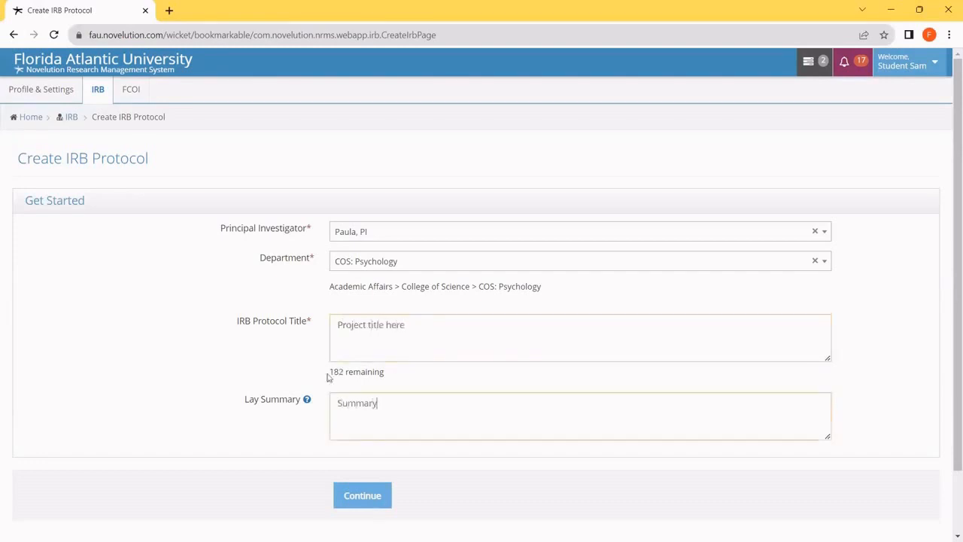
left_click(367, 497)
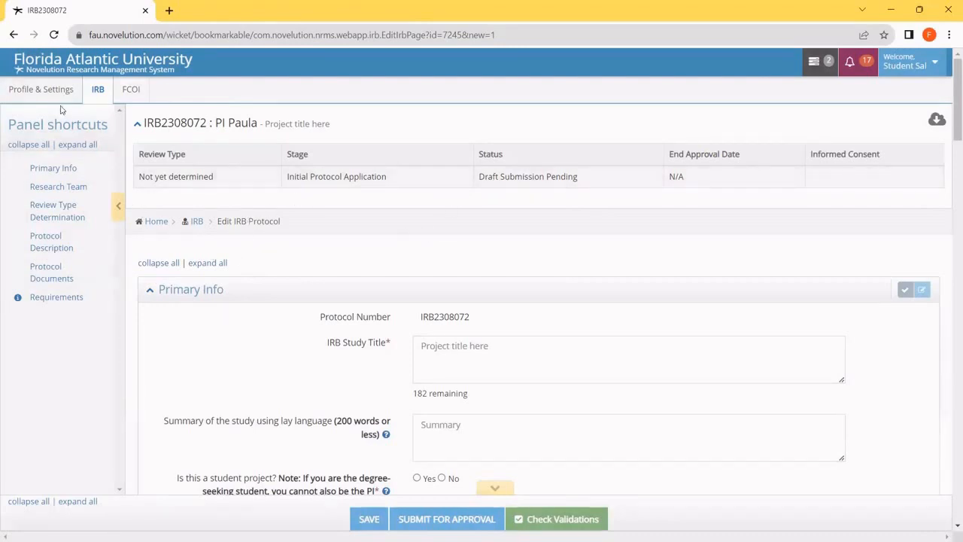
Look through the application's sections from Protocol Documents back to Primary Info using the panel shortcuts.
left_click(39, 275)
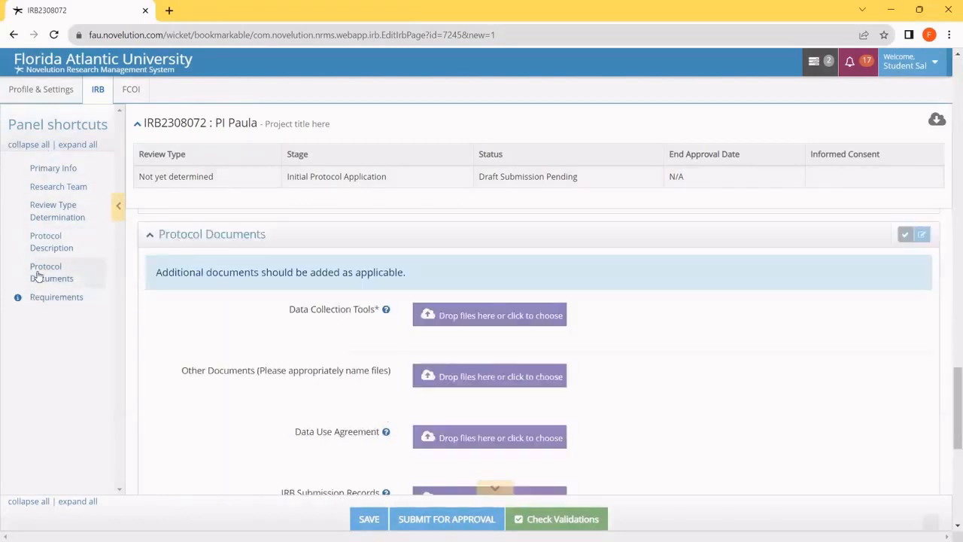
left_click(43, 253)
left_click(41, 210)
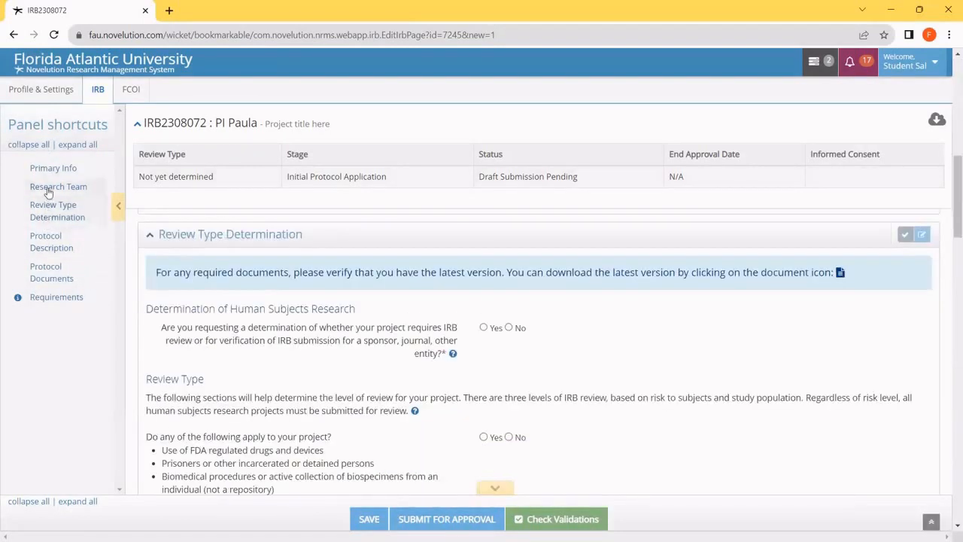
left_click(46, 189)
left_click(50, 170)
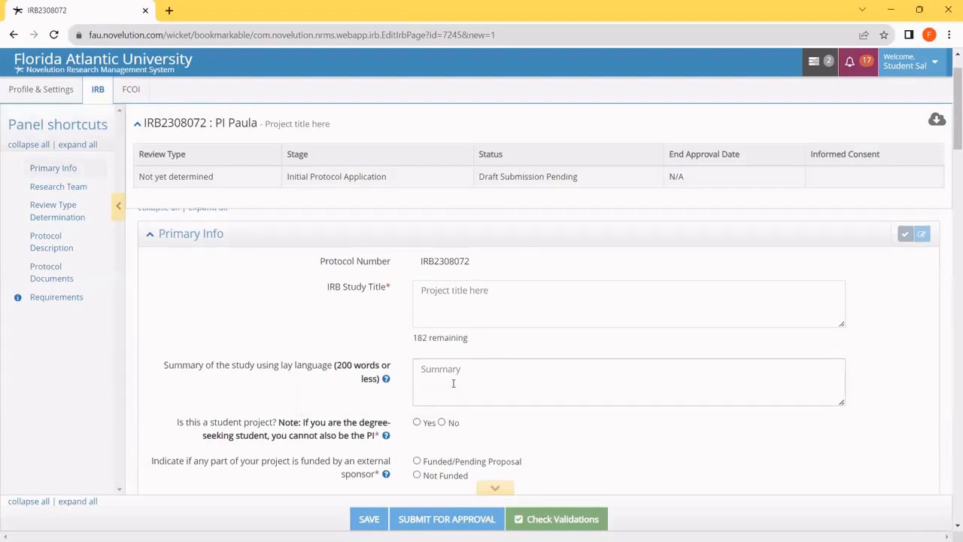
Answer Yes for student project and Not Funded for external sponsorship, and try to mark the Primary Info section as completed.
scroll(453, 387, "down", 1)
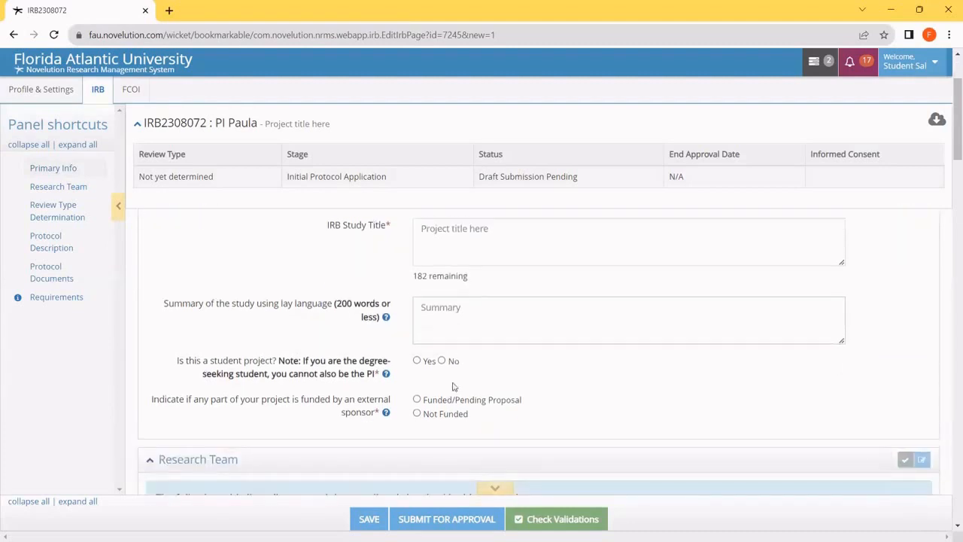
left_click(418, 361)
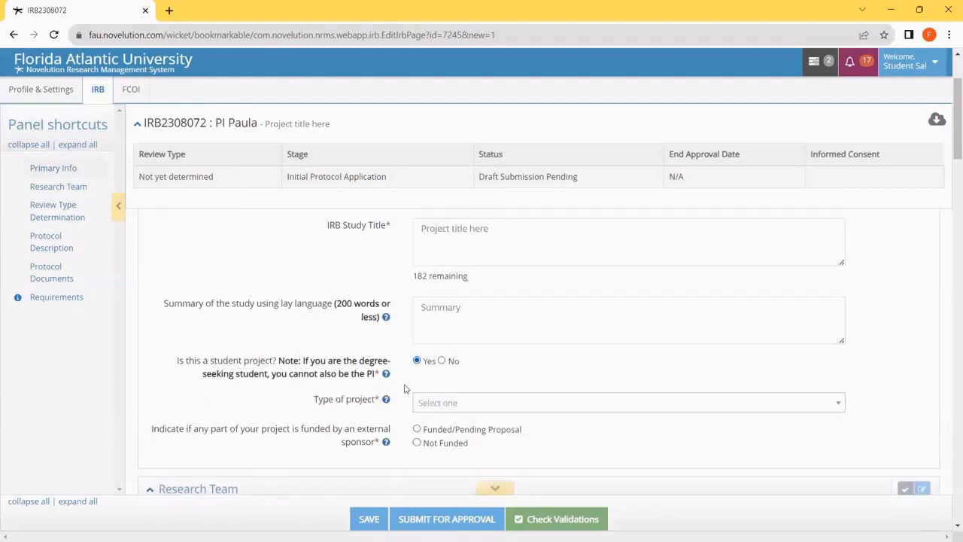
scroll(404, 388, "down", 1)
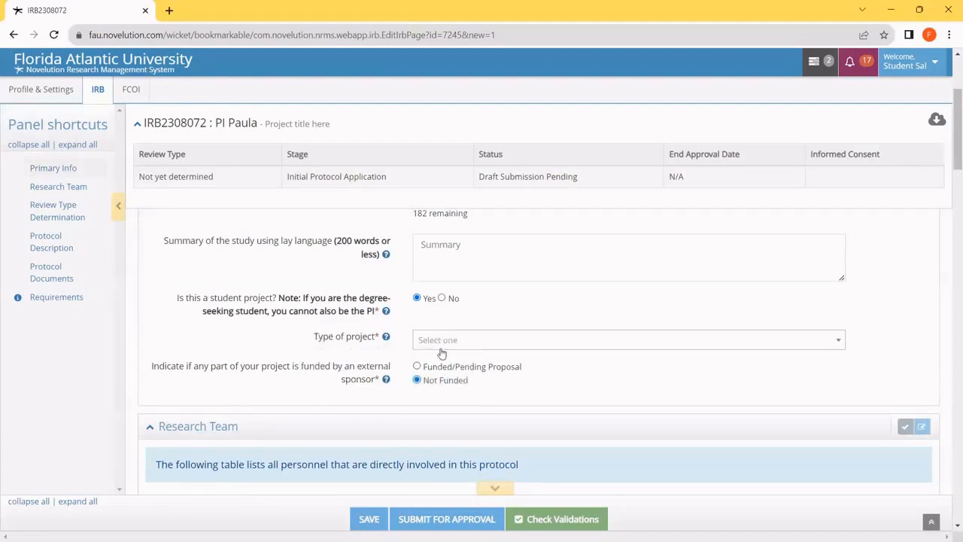
scroll(442, 353, "up", 2)
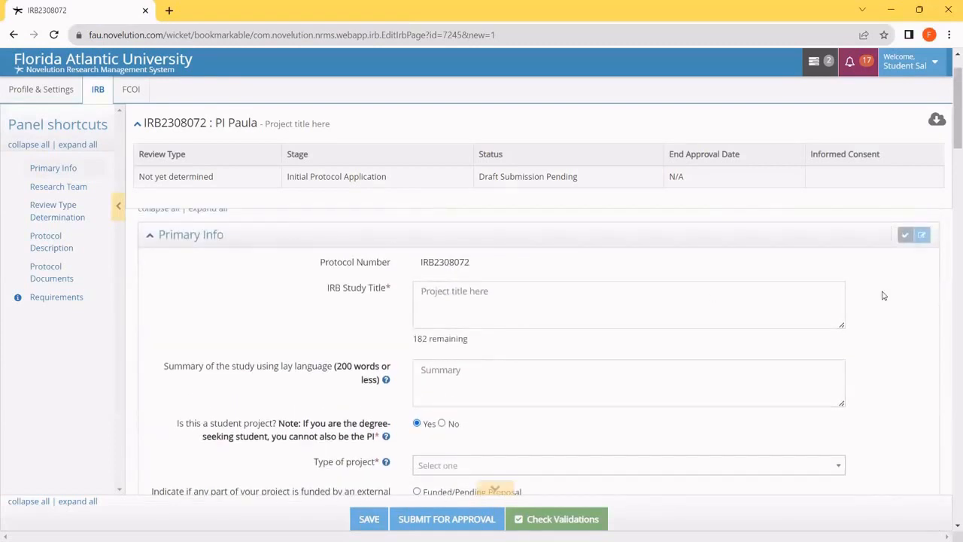
left_click(905, 236)
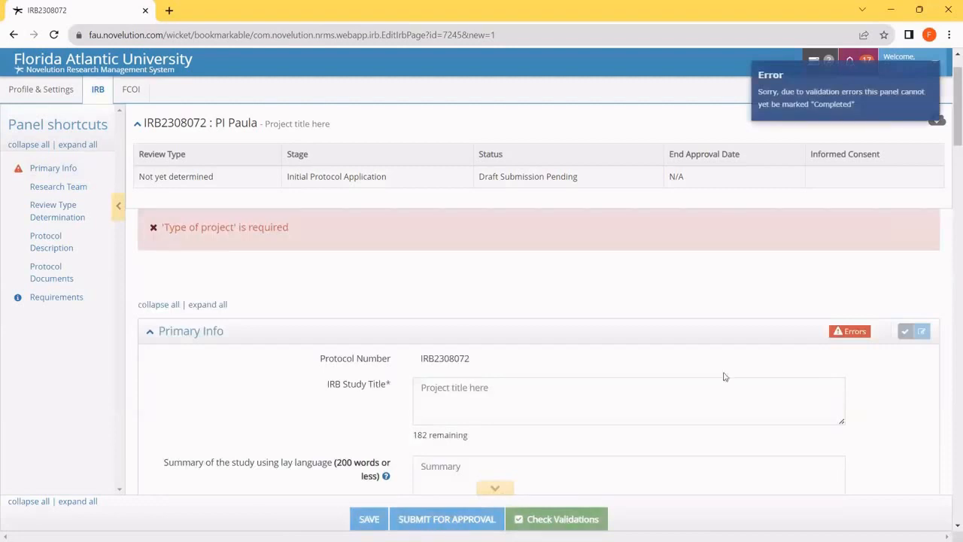
Set the type of project to Dissertation and mark the Primary Info section as completed.
left_click(208, 231)
left_click(464, 248)
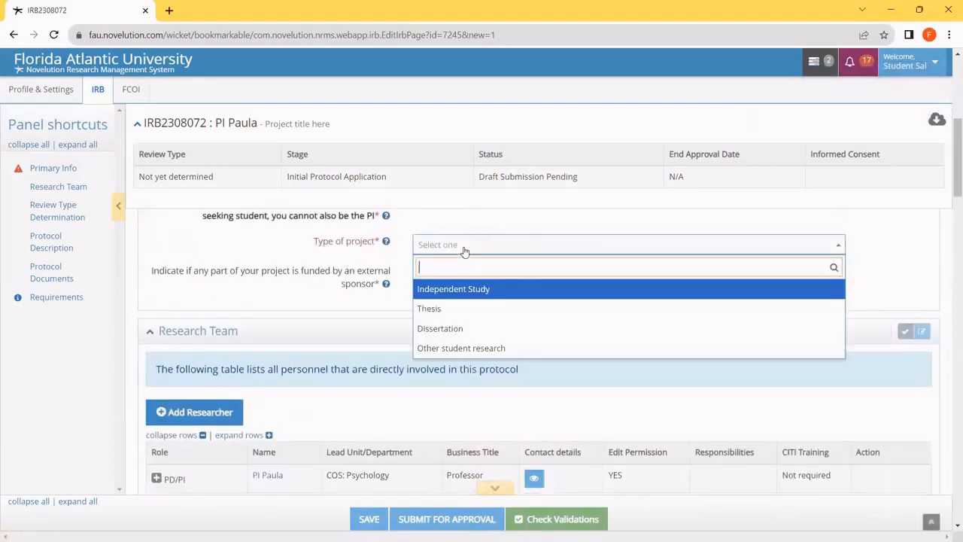
left_click(453, 331)
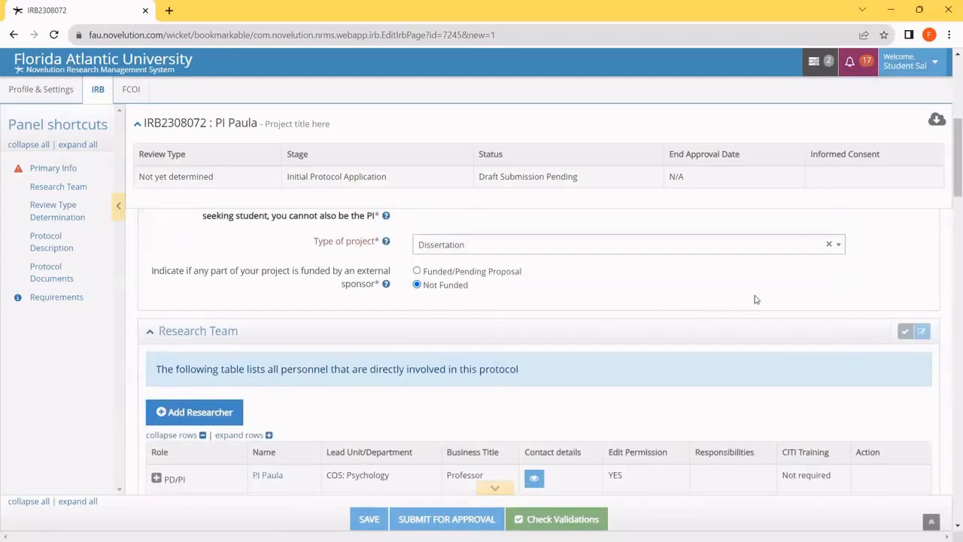
scroll(756, 299, "up", 3)
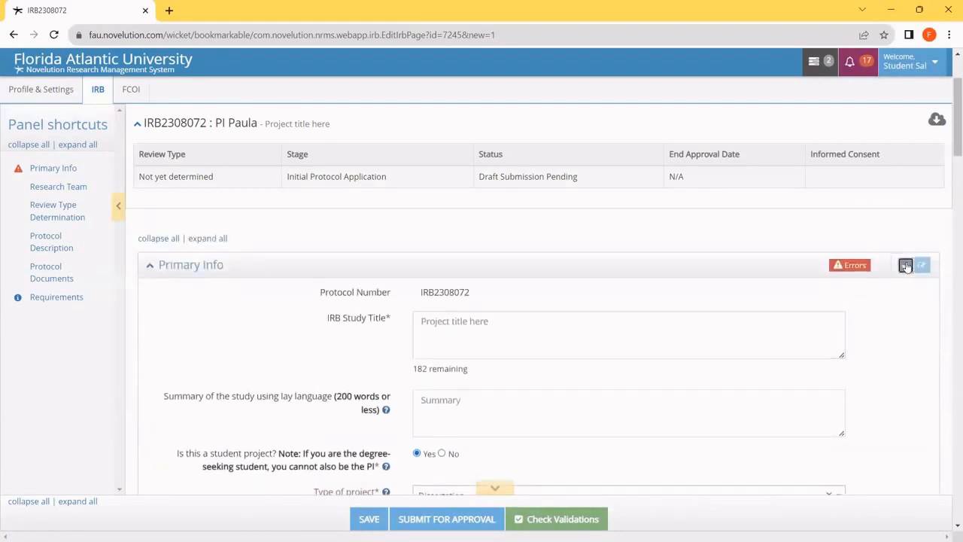
left_click(905, 266)
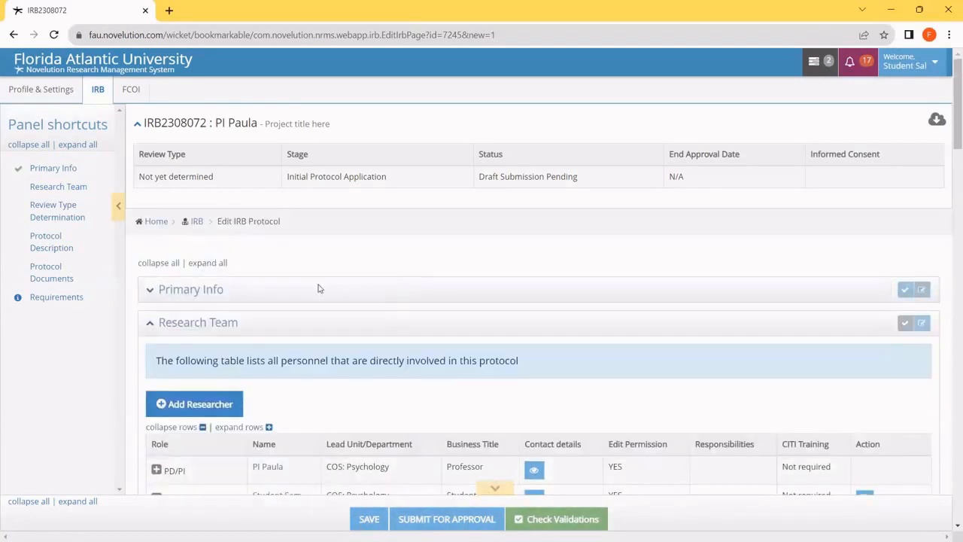
Expand the Primary Info section and read the help notes for external sponsor funding and type of project.
left_click(150, 289)
scroll(224, 293, "down", 1)
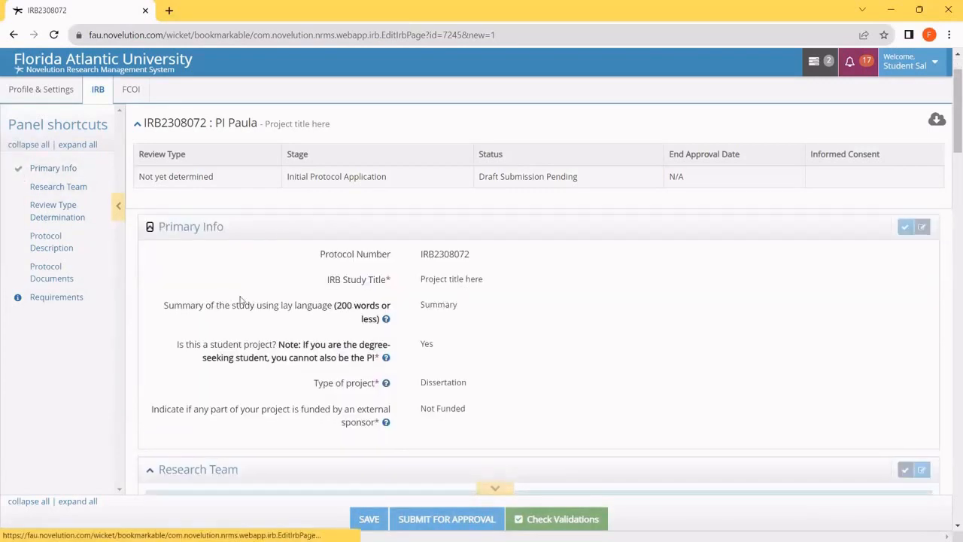
left_click(387, 422)
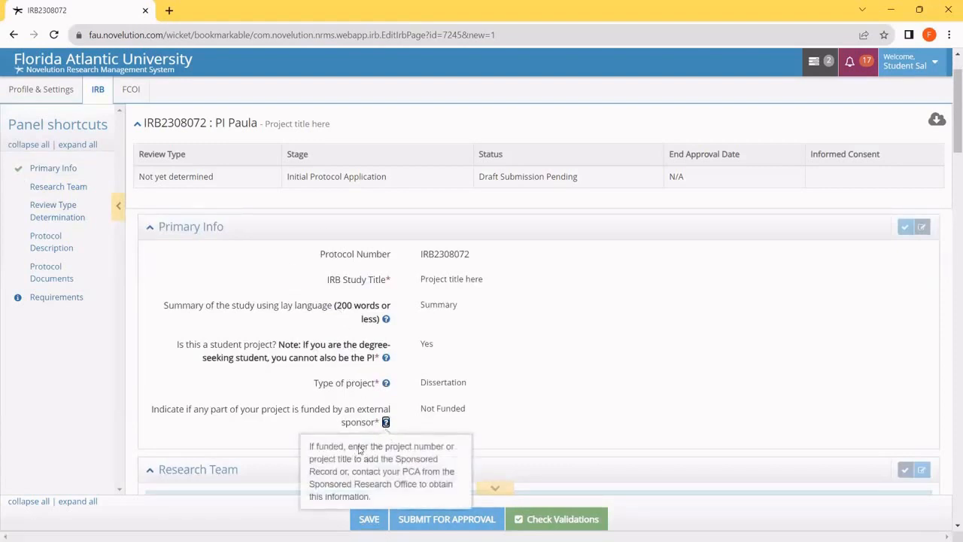
left_click(386, 383)
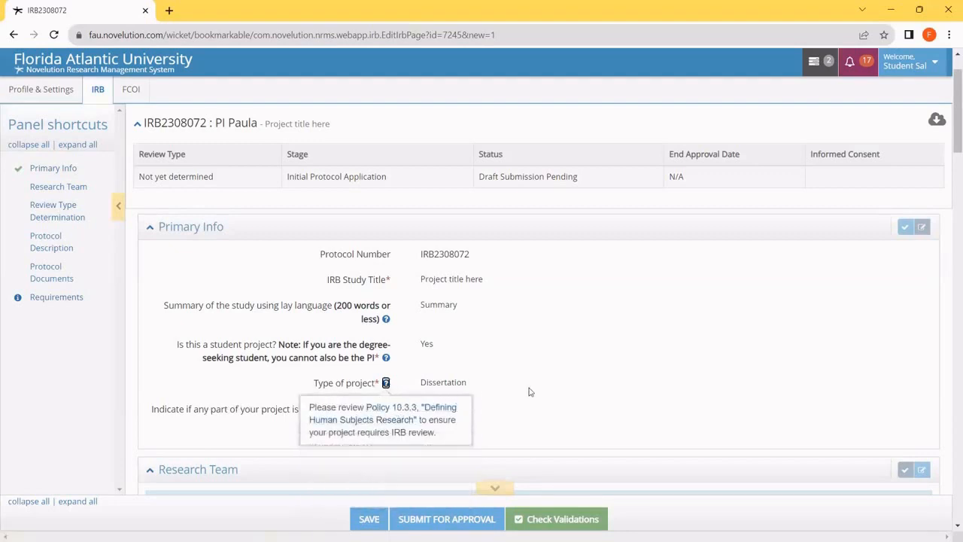
left_click(494, 404)
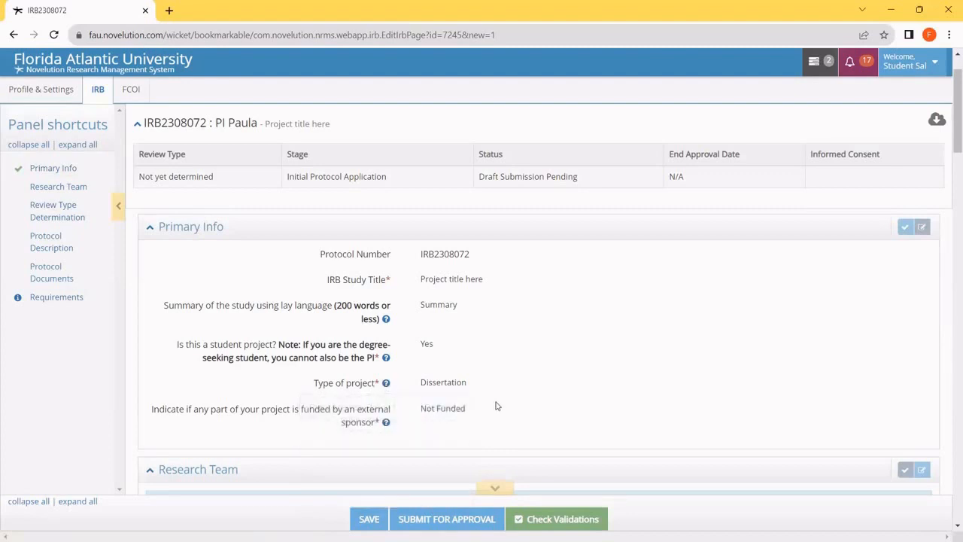
Start adding a researcher to the Research Team and choose the person by name.
scroll(496, 405, "down", 3)
scroll(451, 359, "down", 1)
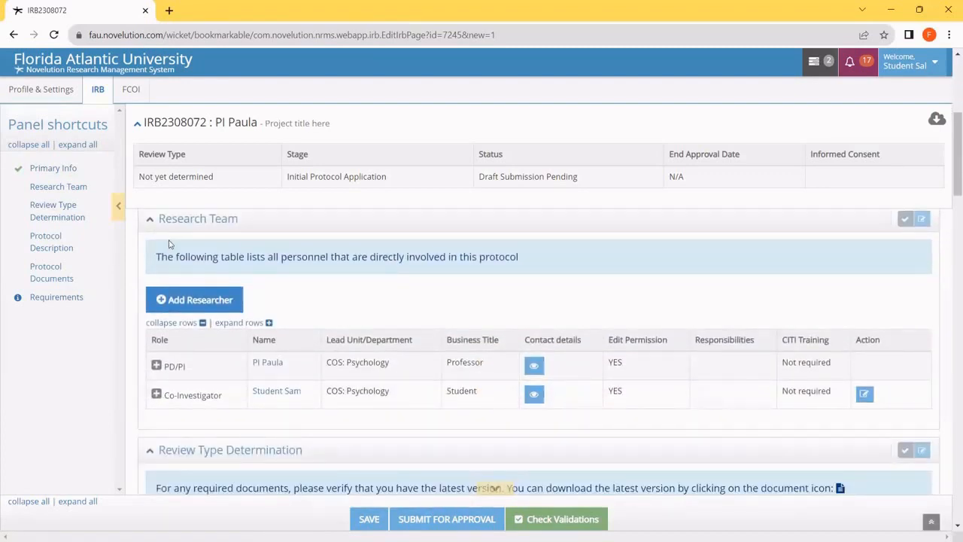
left_click(190, 306)
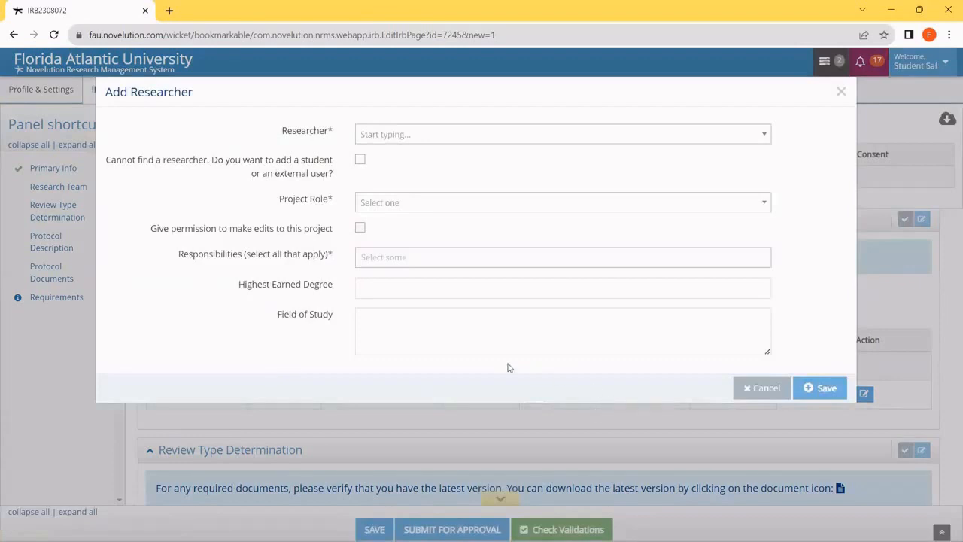
left_click(387, 137)
type("ruby")
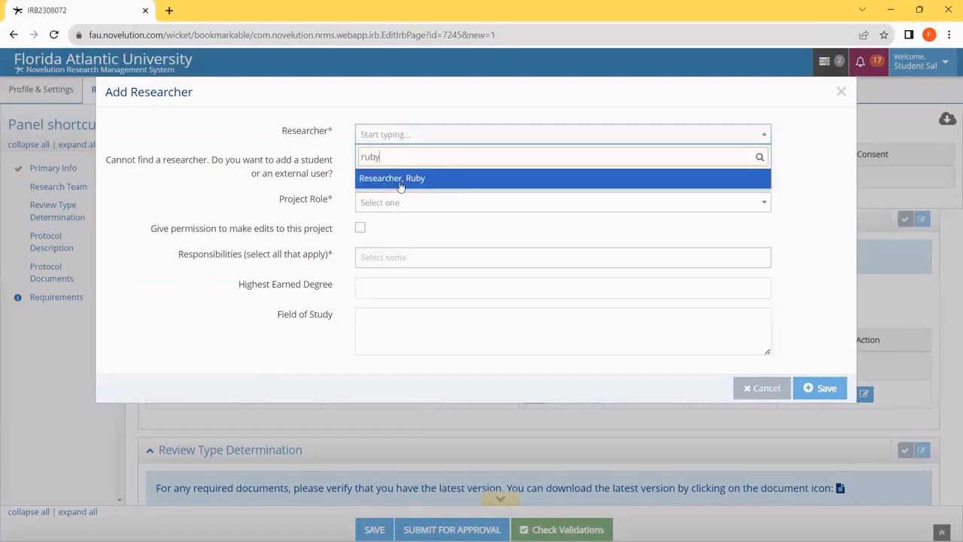
left_click(399, 187)
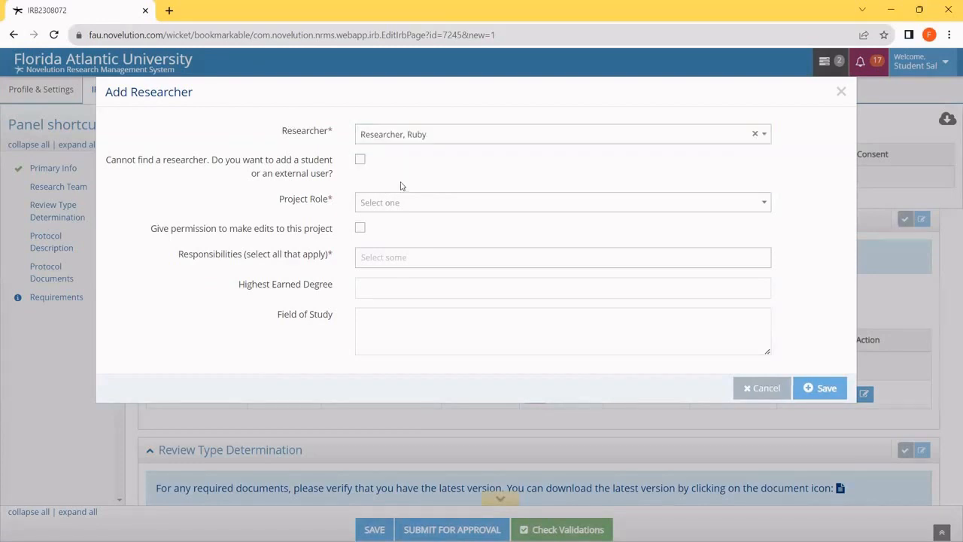
Set the new researcher's project role to Graduate Student.
left_click(421, 208)
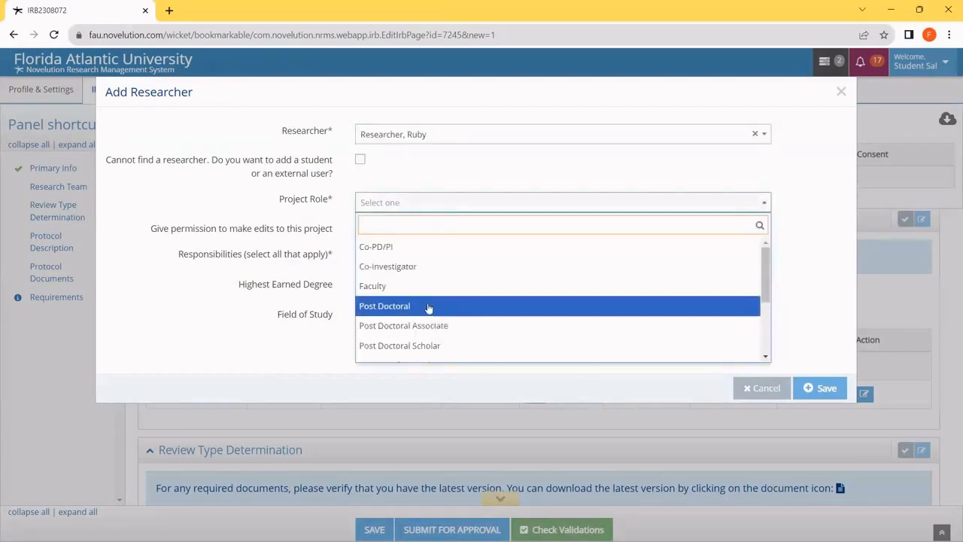
scroll(419, 301, "down", 3)
left_click(411, 273)
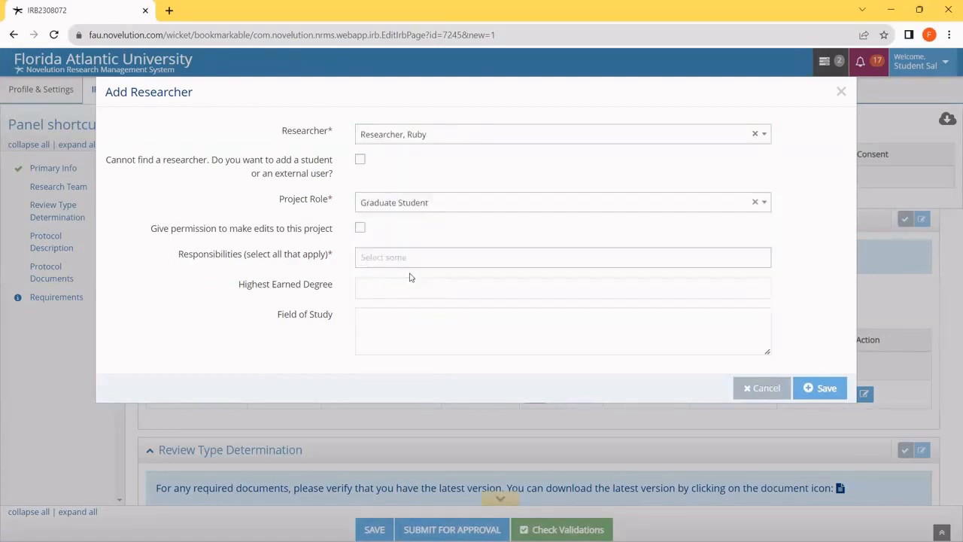
Assign the researcher the responsibilities Consent Subjects, Recruit Subjects and Other.
left_click(369, 256)
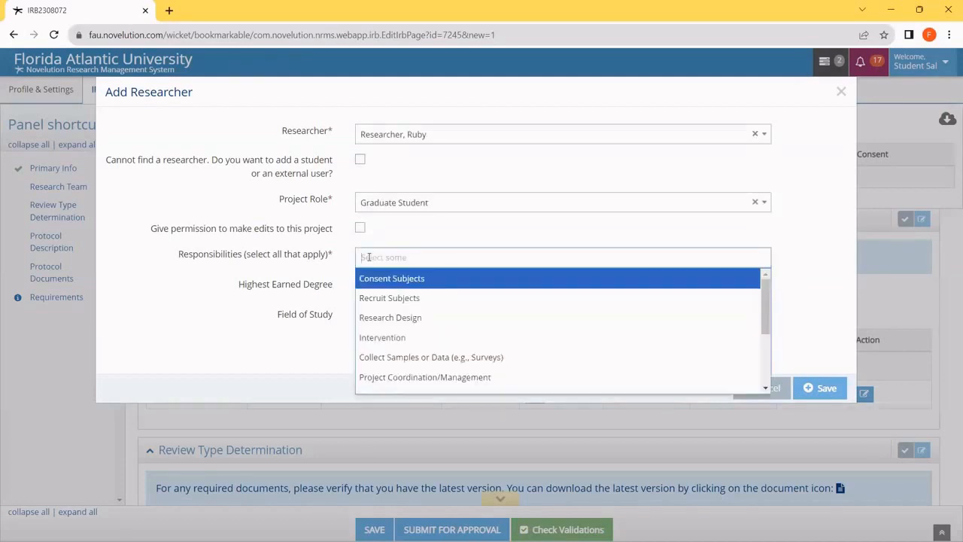
left_click(374, 278)
left_click(452, 256)
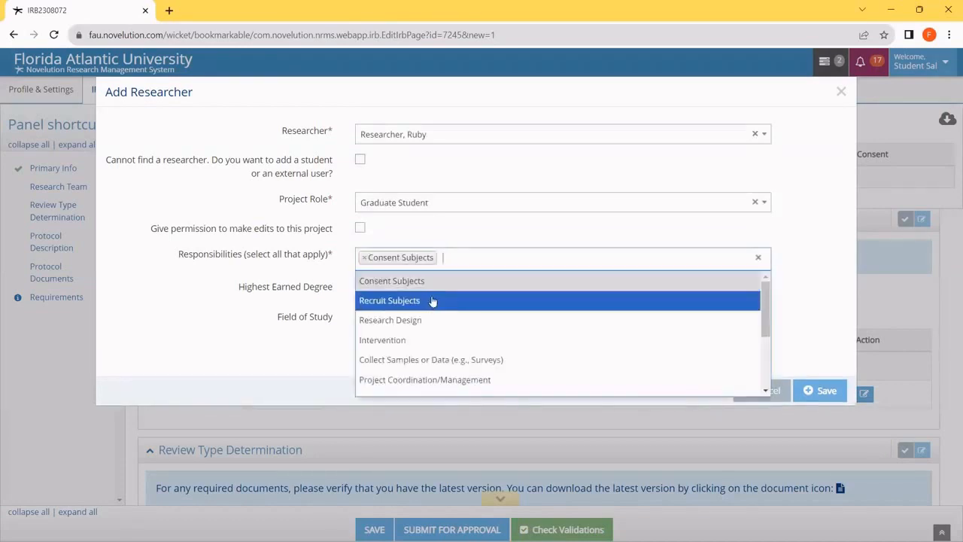
left_click(433, 300)
left_click(541, 259)
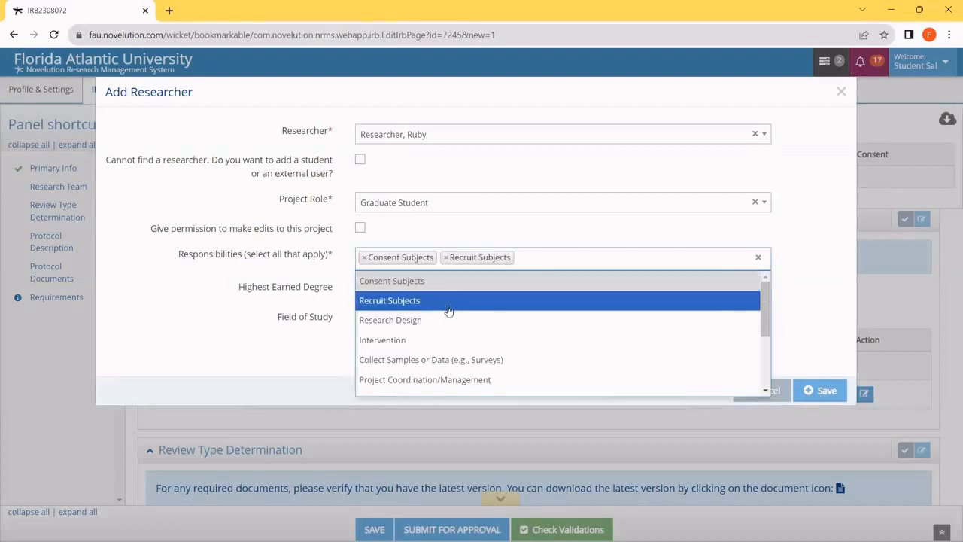
scroll(445, 315, "down", 2)
scroll(445, 314, "down", 1)
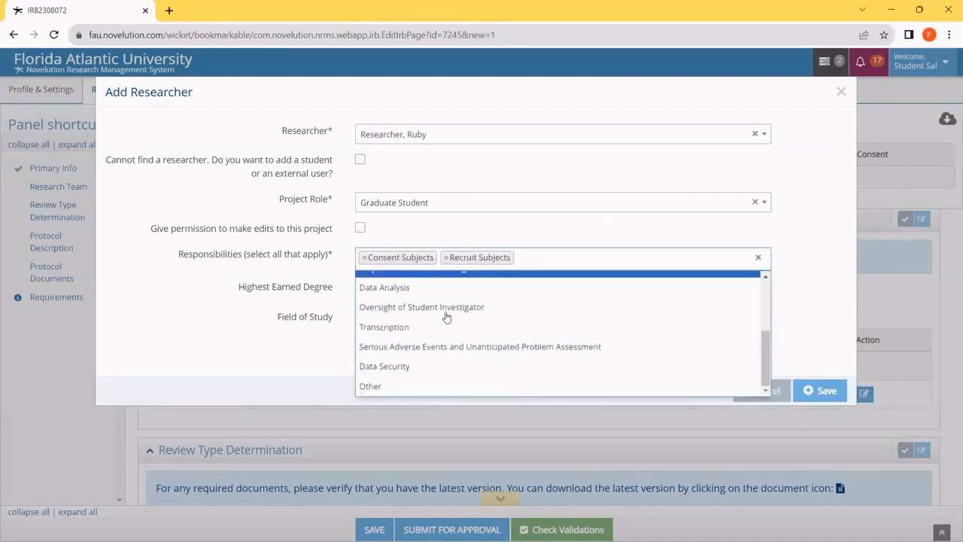
left_click(403, 385)
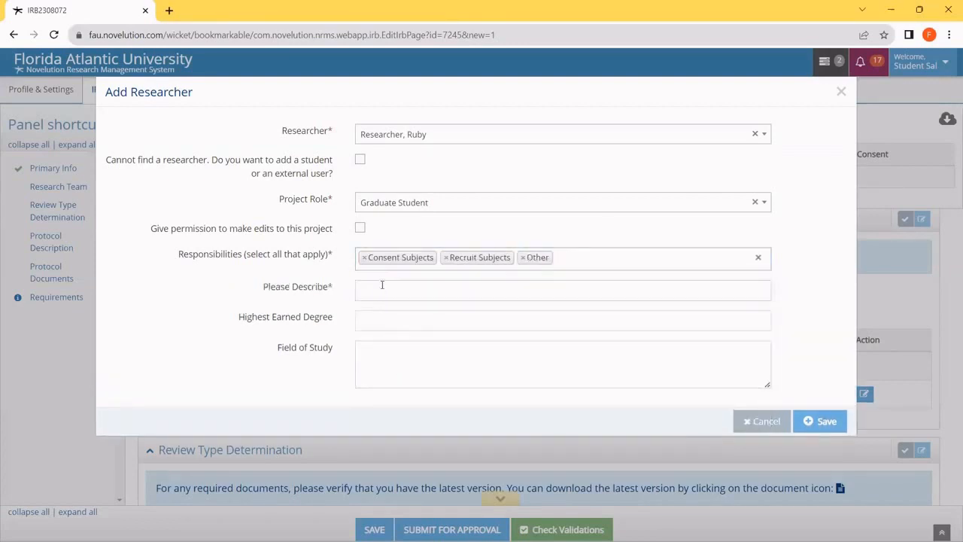
Remove the Other responsibility, give the graduate student permission to edit the project, and save the new team member.
left_click(382, 289)
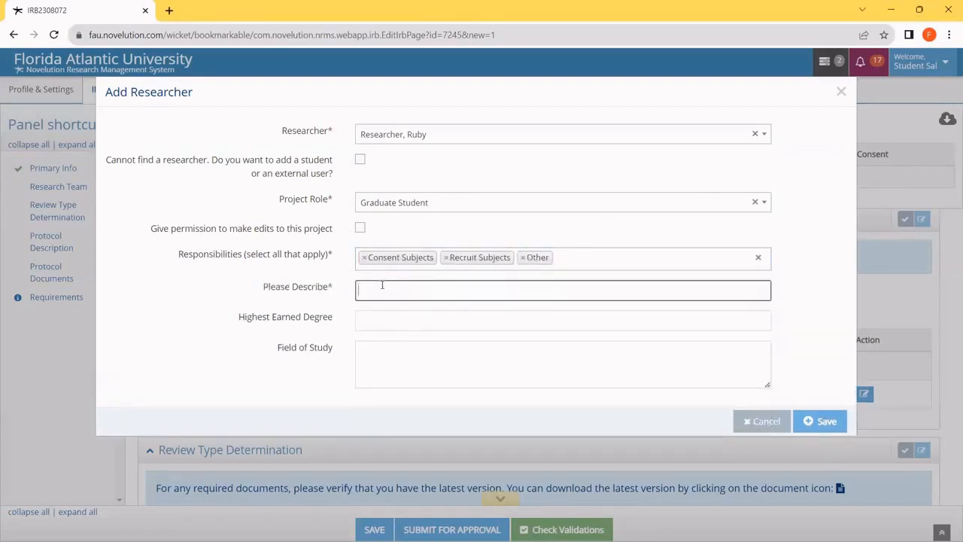
left_click(522, 257)
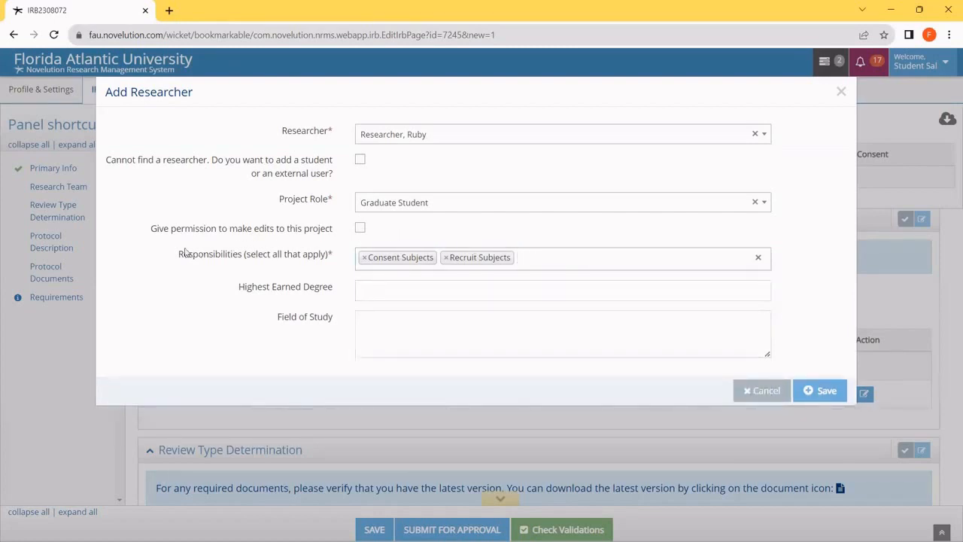
left_click(360, 229)
left_click(826, 391)
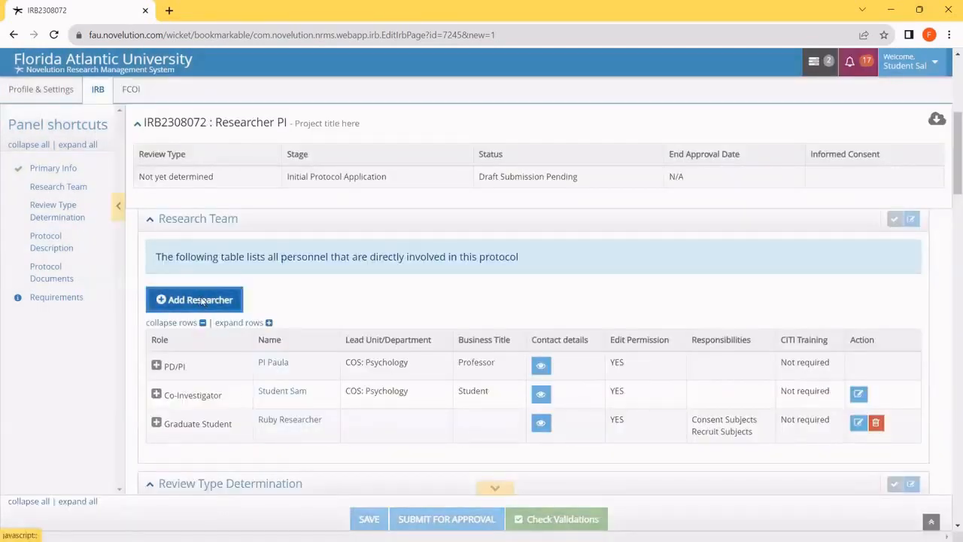
left_click(202, 301)
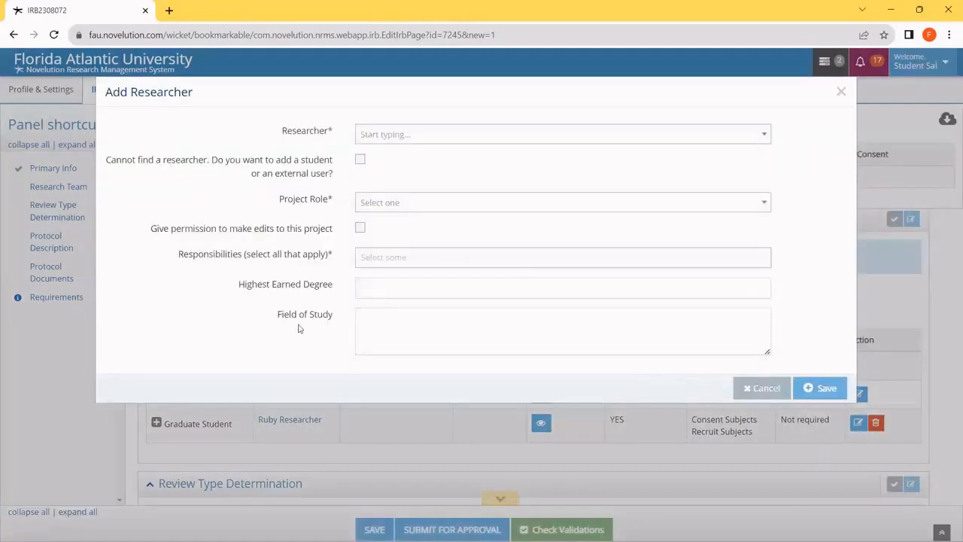
left_click(762, 388)
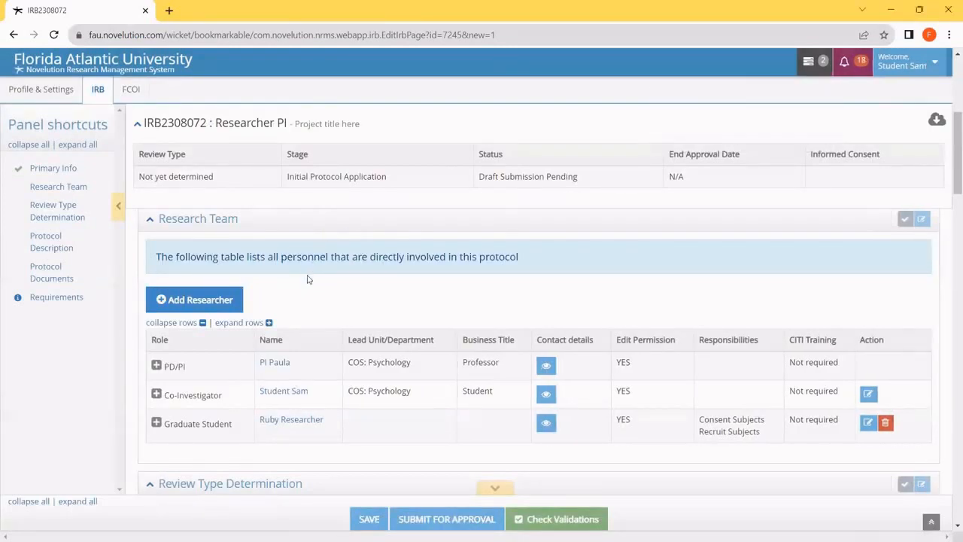
Answer No to the questions on requesting a human subjects determination, an external IRB of record, and other institutions being engaged.
scroll(306, 286, "down", 3)
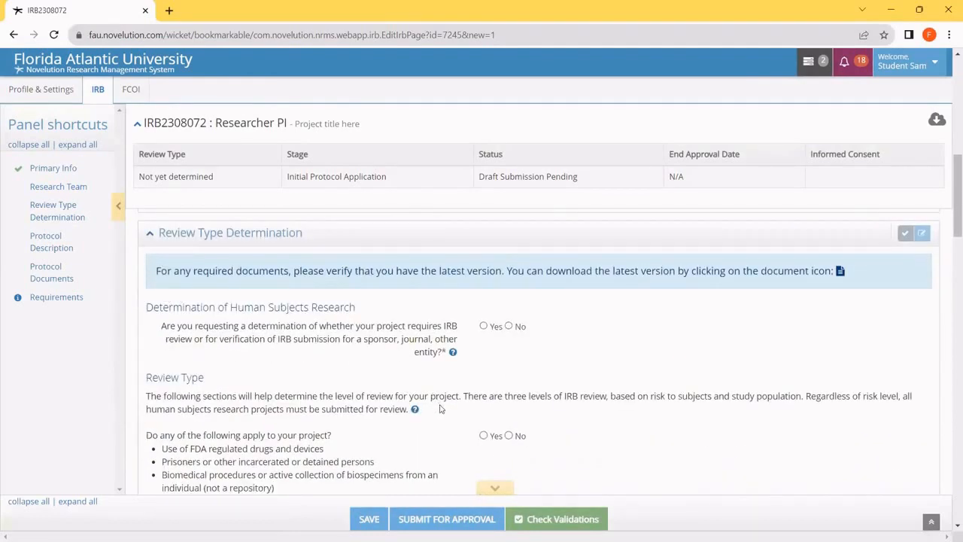
left_click(509, 327)
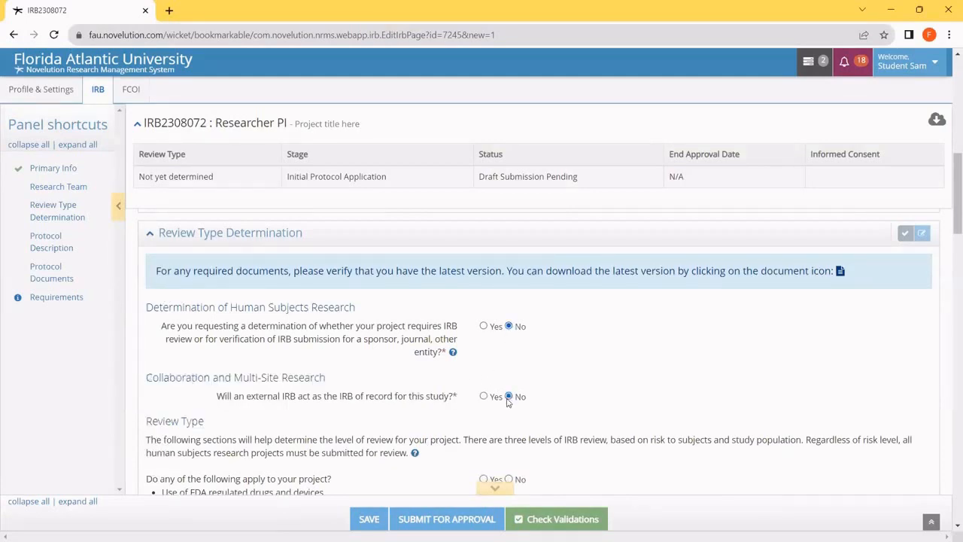
scroll(515, 365, "down", 1)
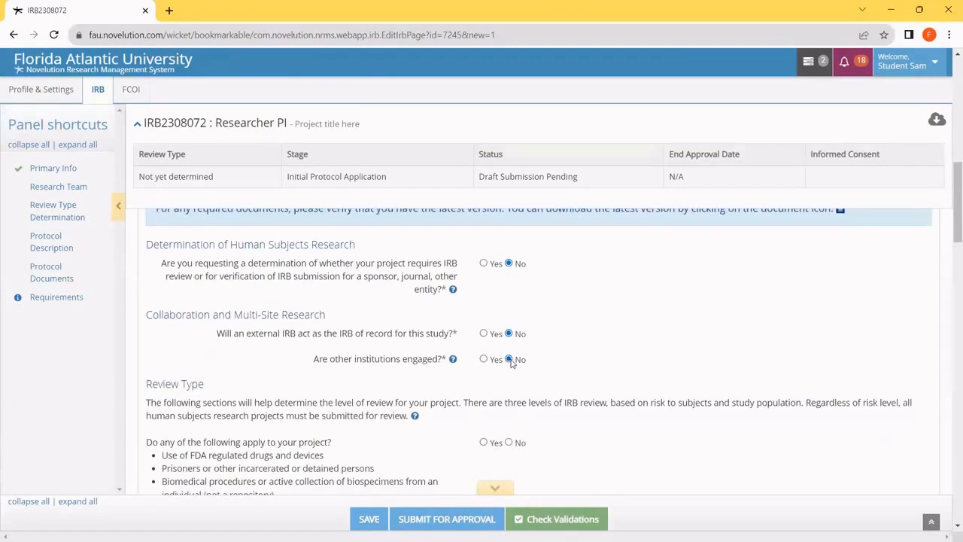
Answer No to whether FDA regulated drugs or devices, prisoners, or biomedical procedures apply to the project.
scroll(512, 363, "down", 2)
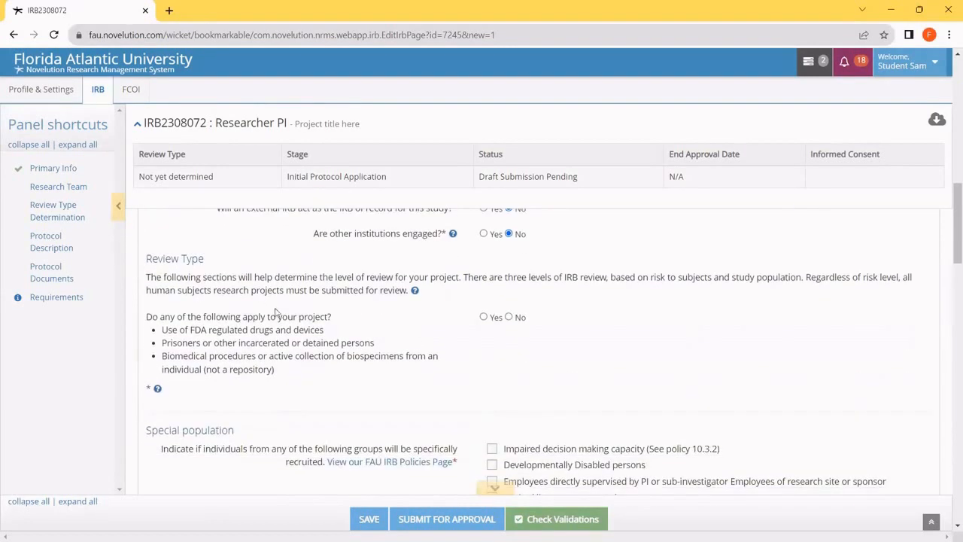
scroll(273, 306, "down", 1)
scroll(273, 306, "up", 1)
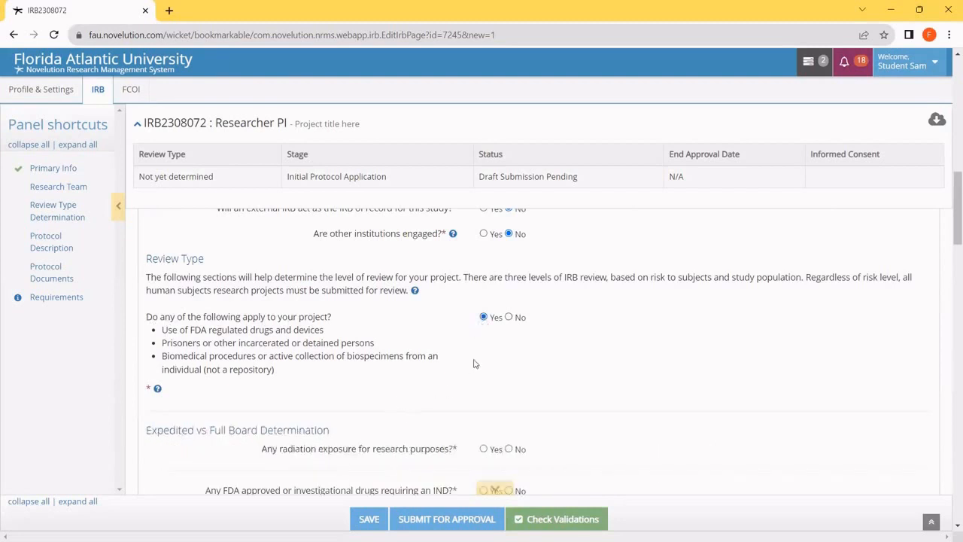
left_click(509, 317)
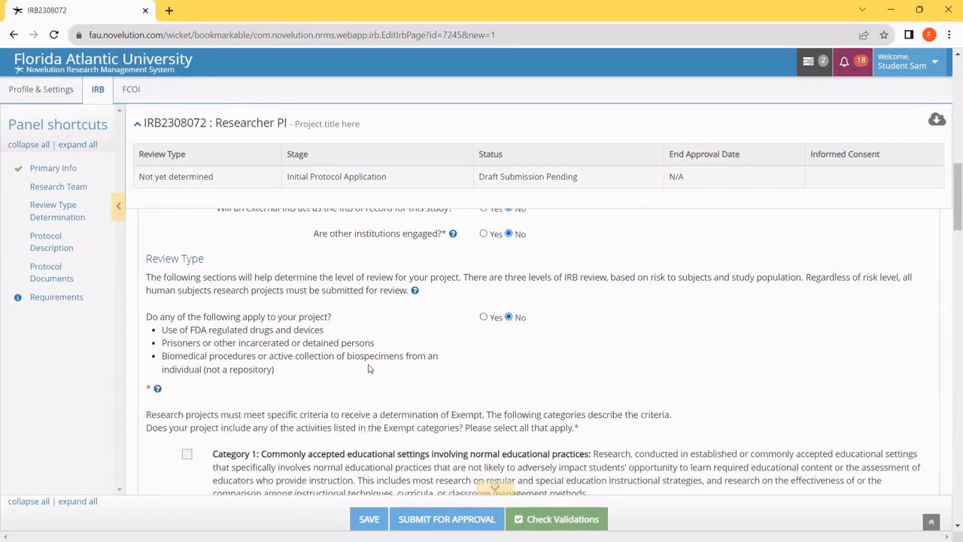
Try exempt Categories 2 and 3, leaving only Category 2 for educational tests, surveys, interviews or public observation selected.
scroll(369, 368, "down", 3)
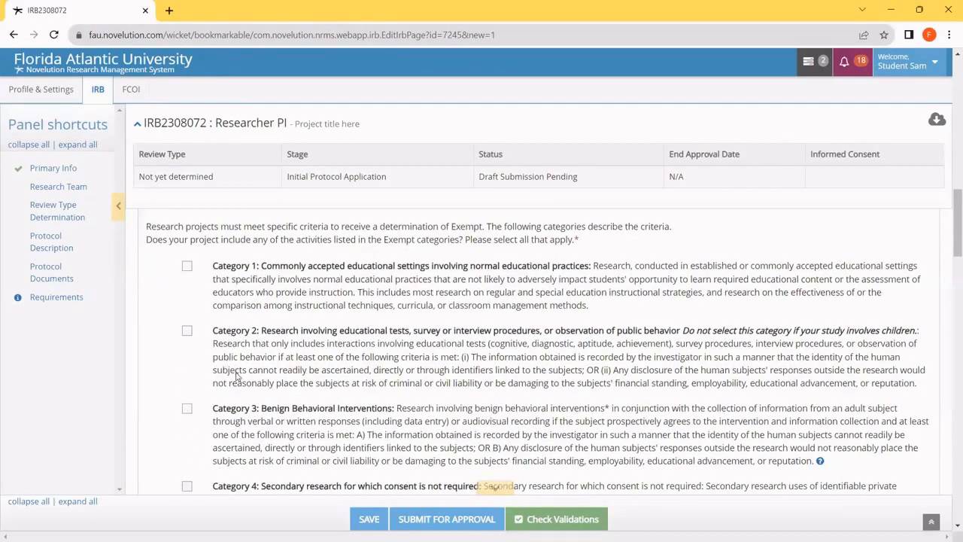
left_click(186, 331)
left_click(188, 411)
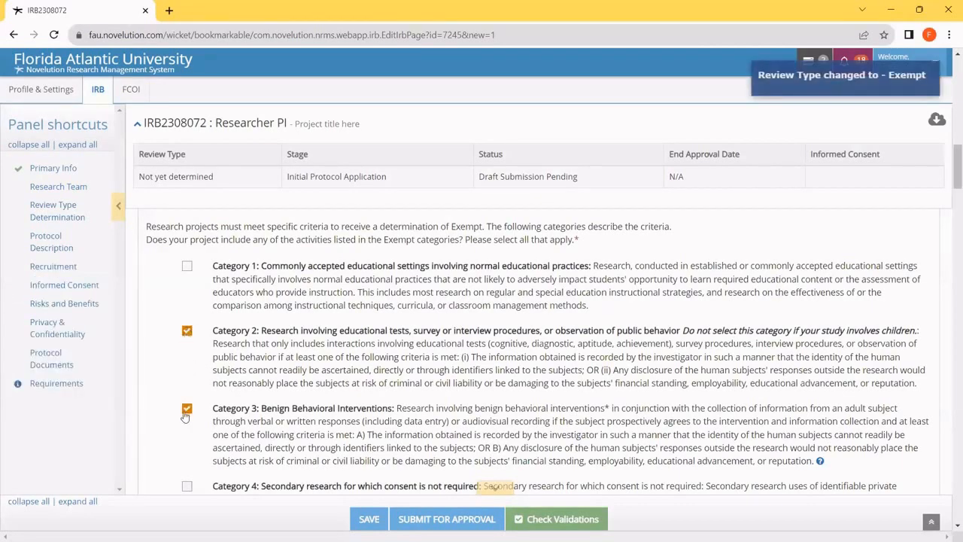
left_click(187, 409)
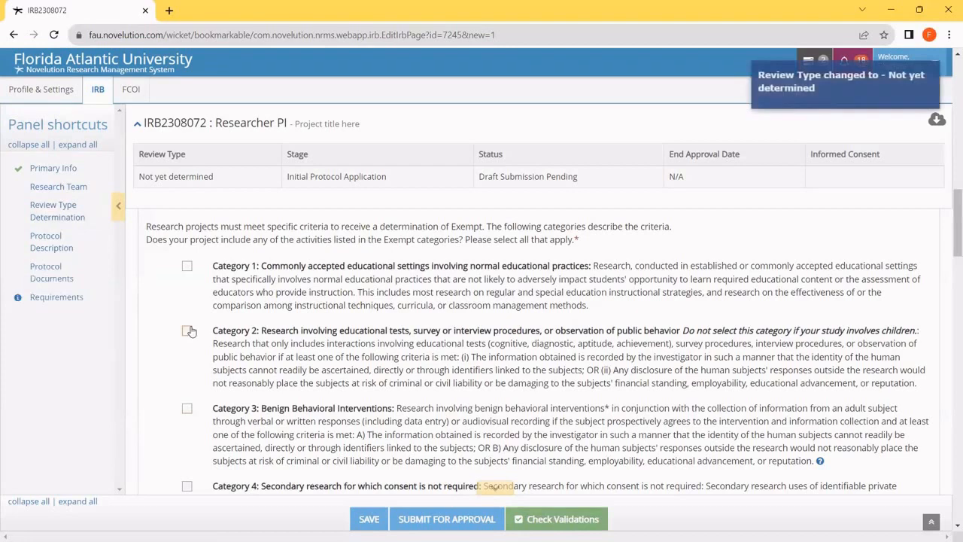
left_click(187, 330)
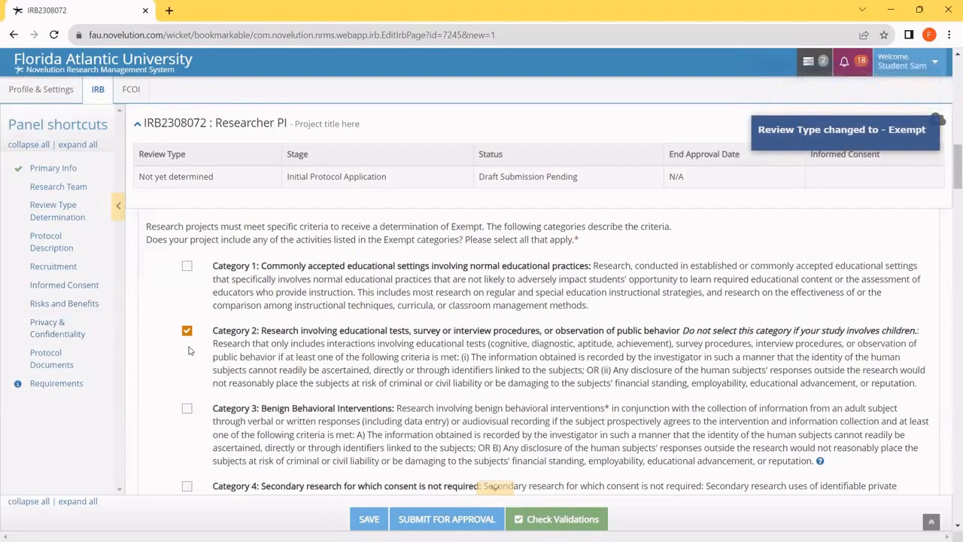
Indicate that the research involves activities in addition to or not listed in the exempt categories.
scroll(188, 349, "down", 1)
scroll(189, 349, "down", 5)
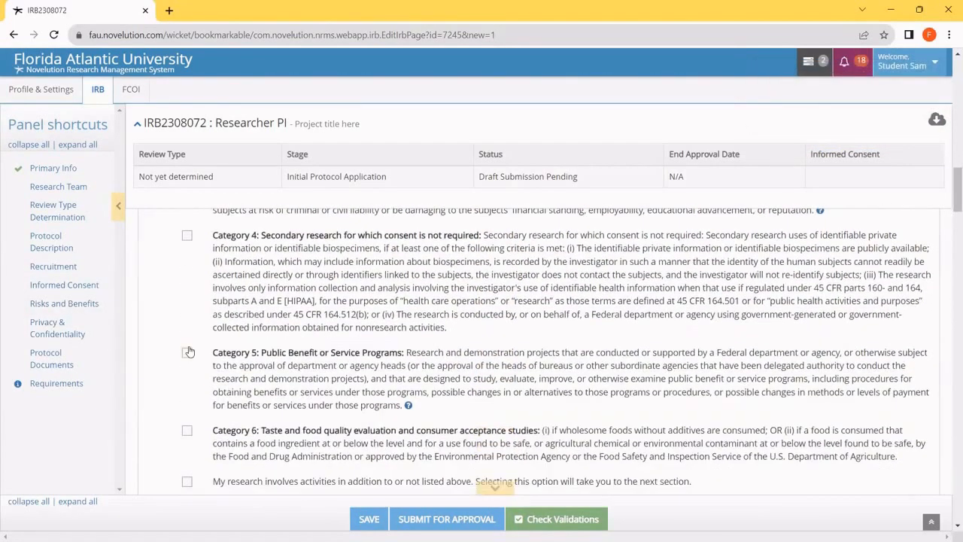
scroll(190, 351, "up", 1)
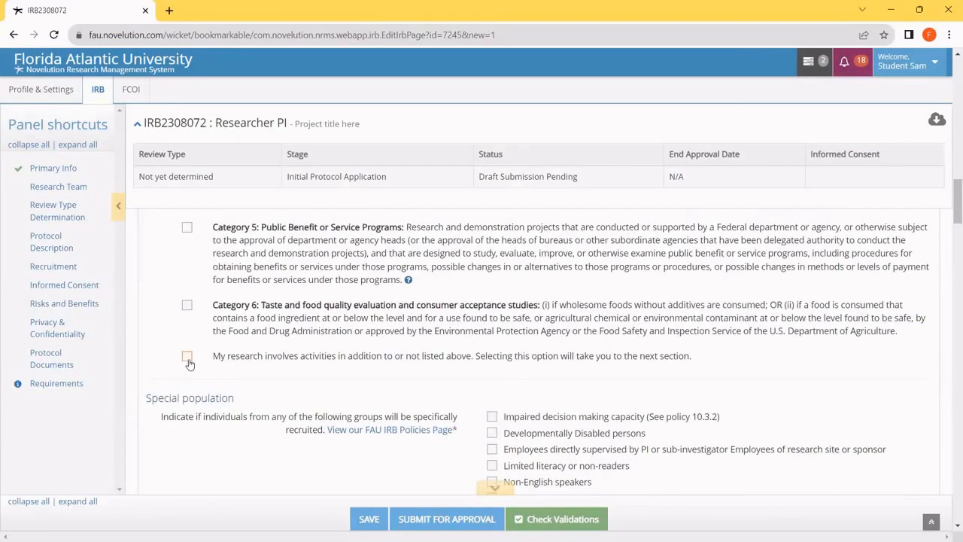
left_click(187, 357)
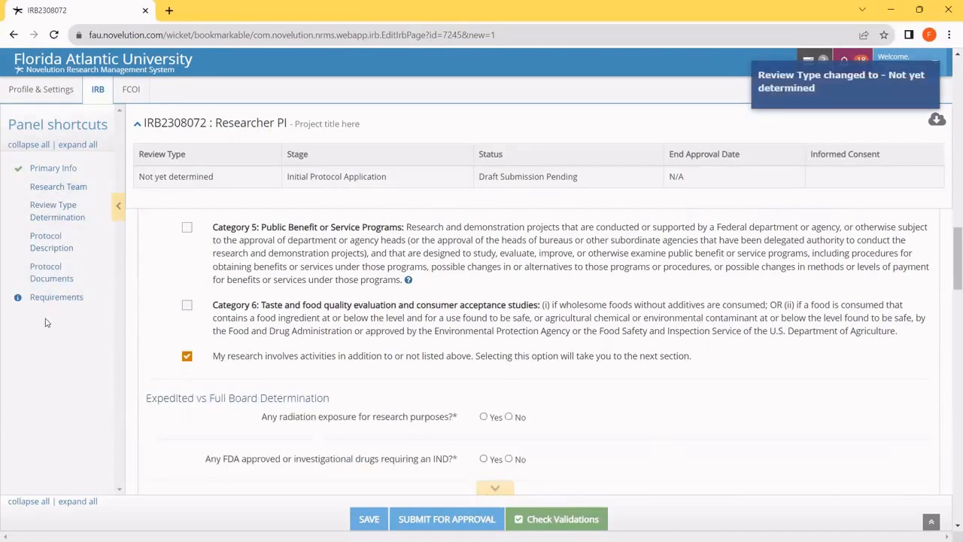
Look over the Expedited vs Full Board Determination questions and read the research type descriptions.
scroll(216, 357, "down", 1)
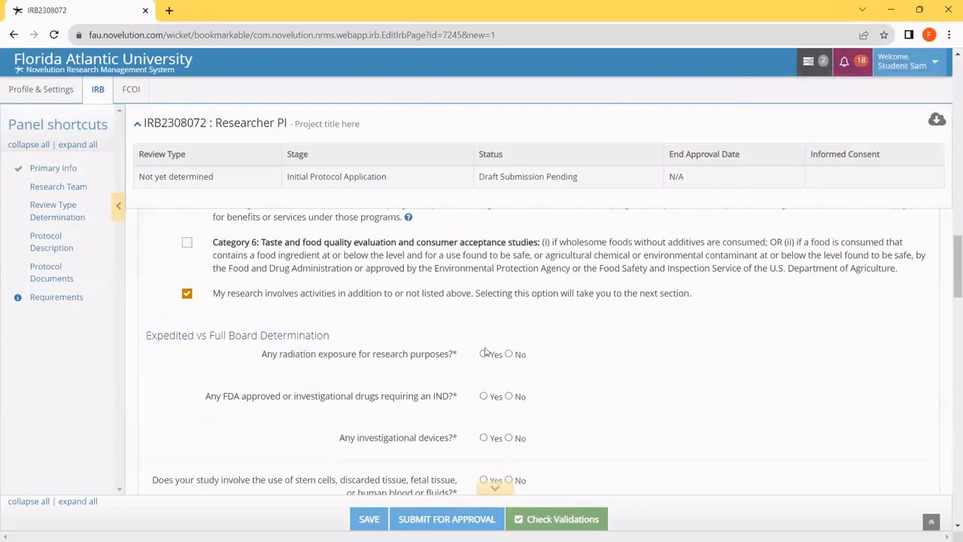
scroll(485, 352, "down", 1)
scroll(492, 376, "down", 1)
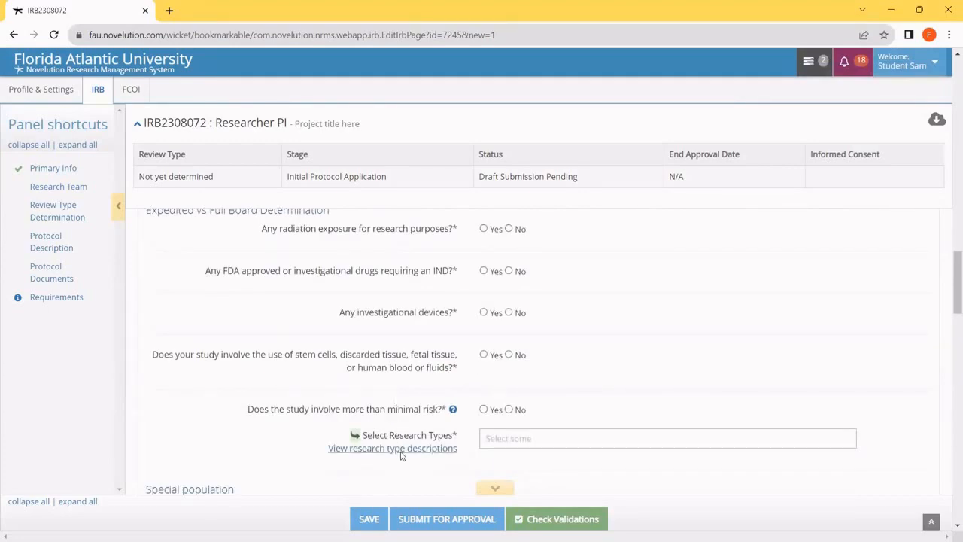
left_click(425, 449)
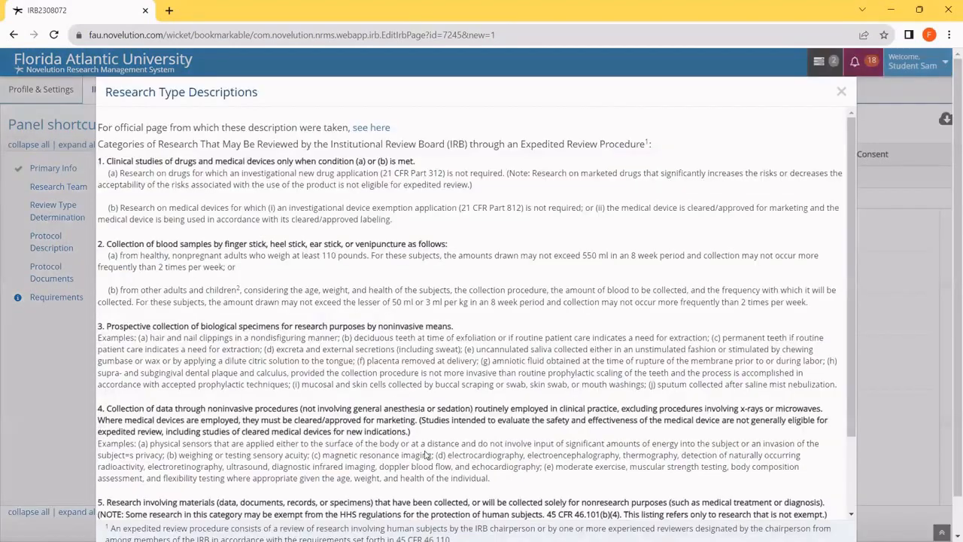
scroll(432, 446, "down", 2)
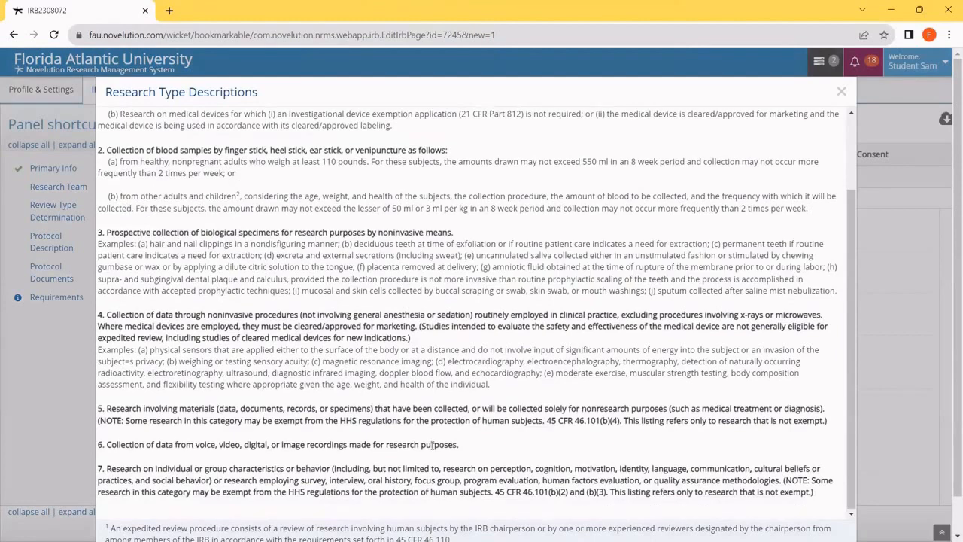
scroll(432, 446, "up", 2)
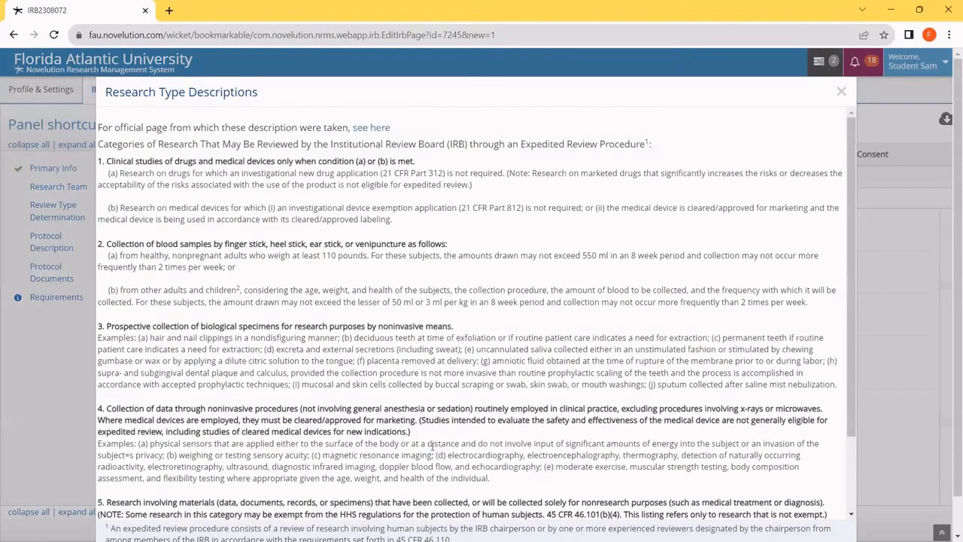
left_click(884, 325)
Select the research types "1 - No IND or IDE involved" and "2 - Minimal blood collection by finger stick, heel stick, venipuncture".
left_click(512, 439)
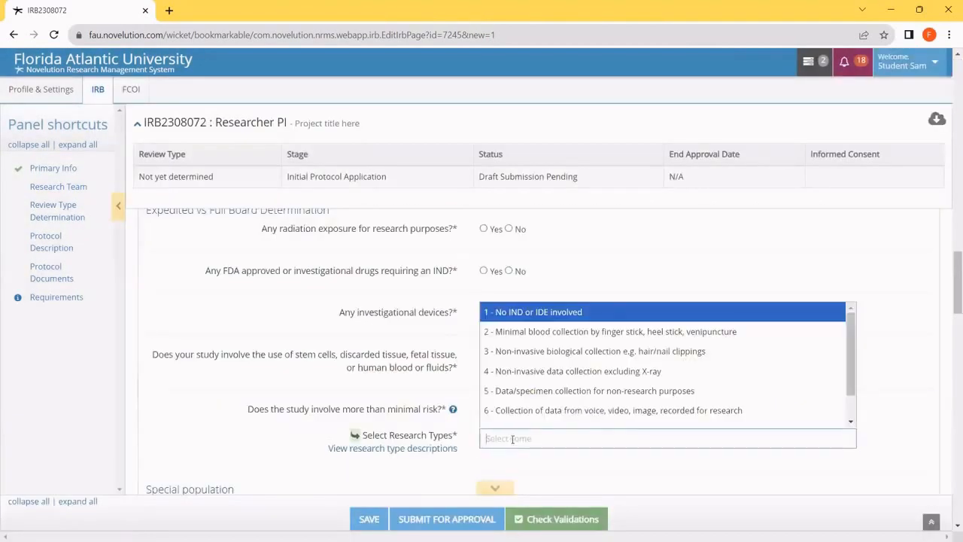
left_click(527, 312)
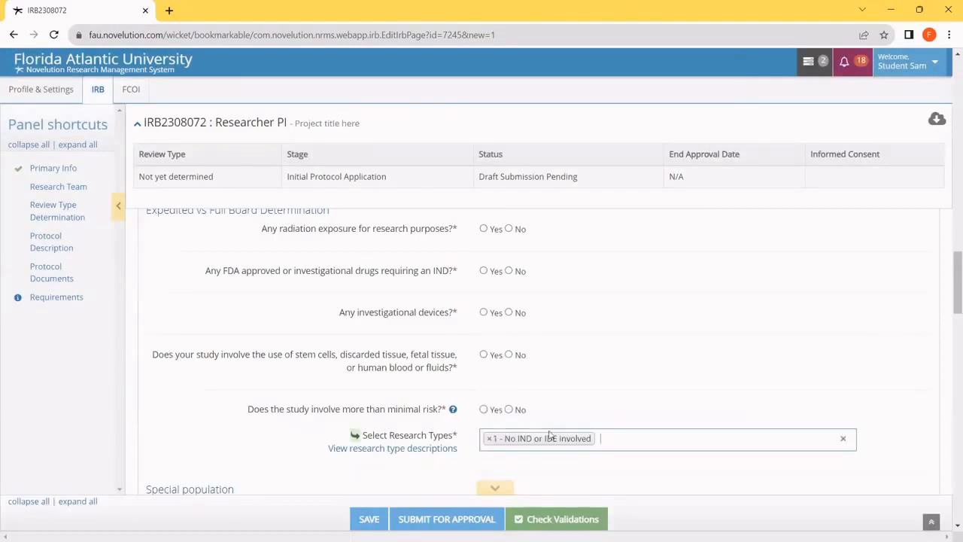
left_click(604, 436)
left_click(541, 334)
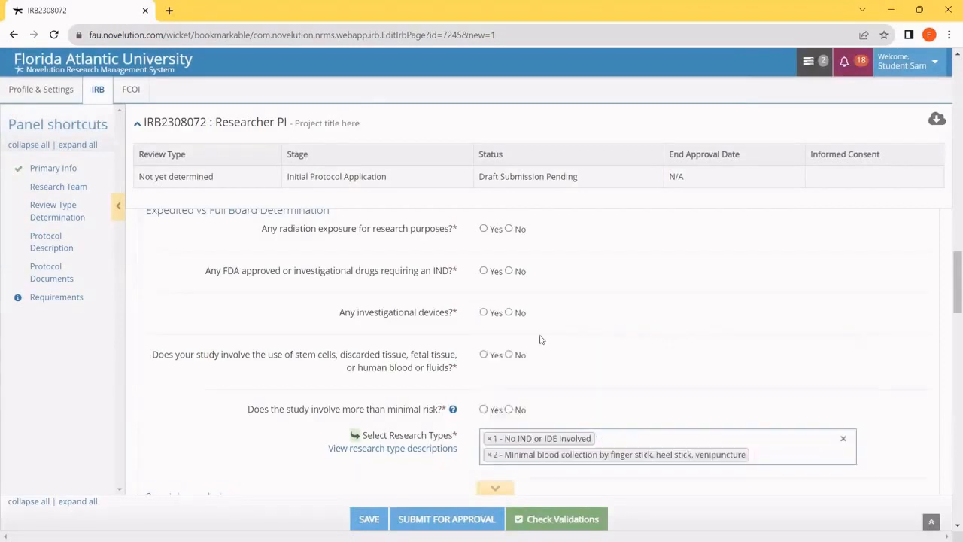
Switch the project back to exempt Category 2 in the list of exempt research categories.
scroll(537, 358, "down", 2)
scroll(527, 361, "up", 1)
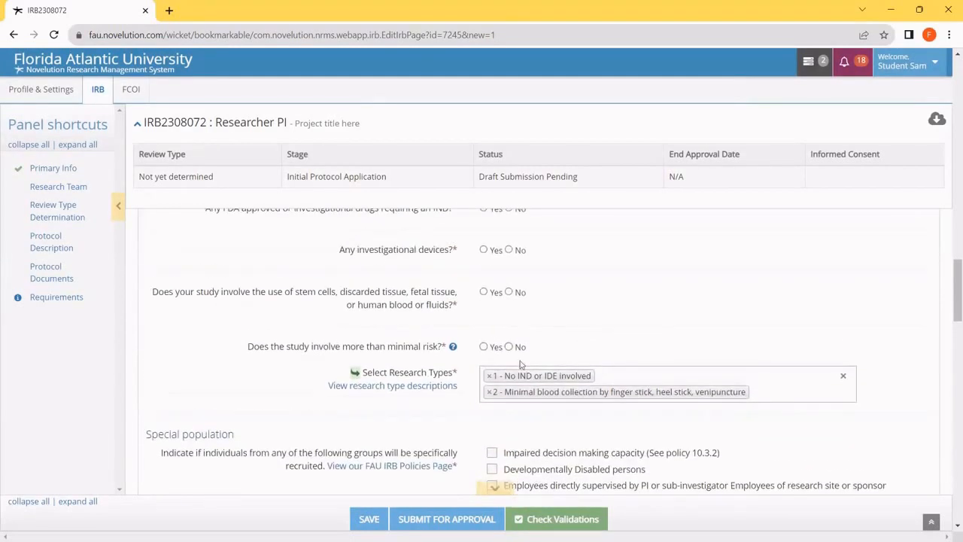
scroll(320, 363, "up", 10)
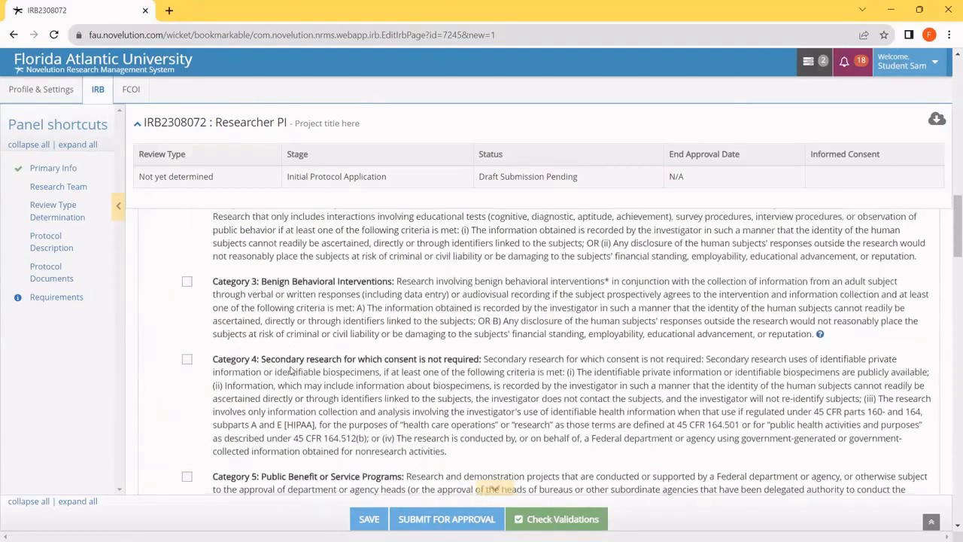
scroll(279, 374, "up", 1)
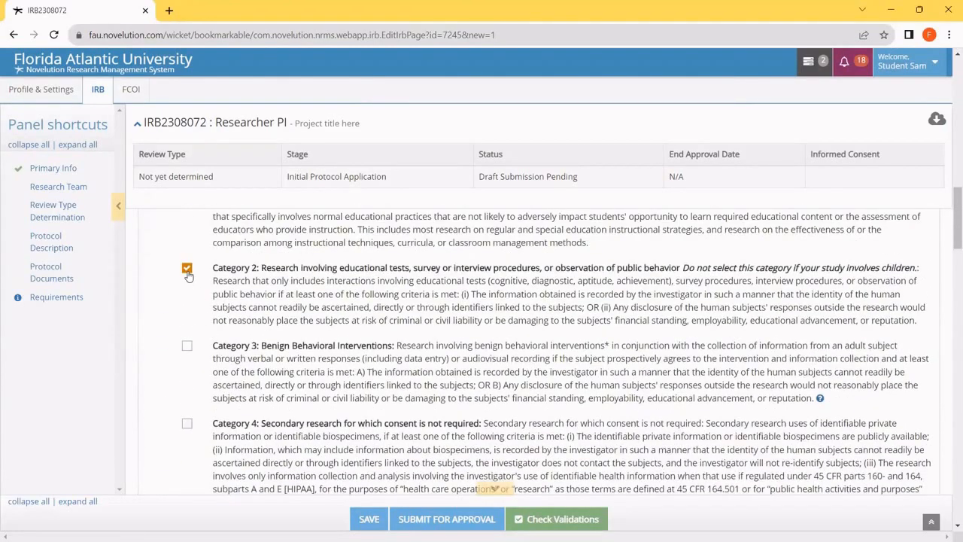
Review the Special population groups, the auto-determined review type, and the first questions of the Protocol Description section.
scroll(183, 301, "down", 3)
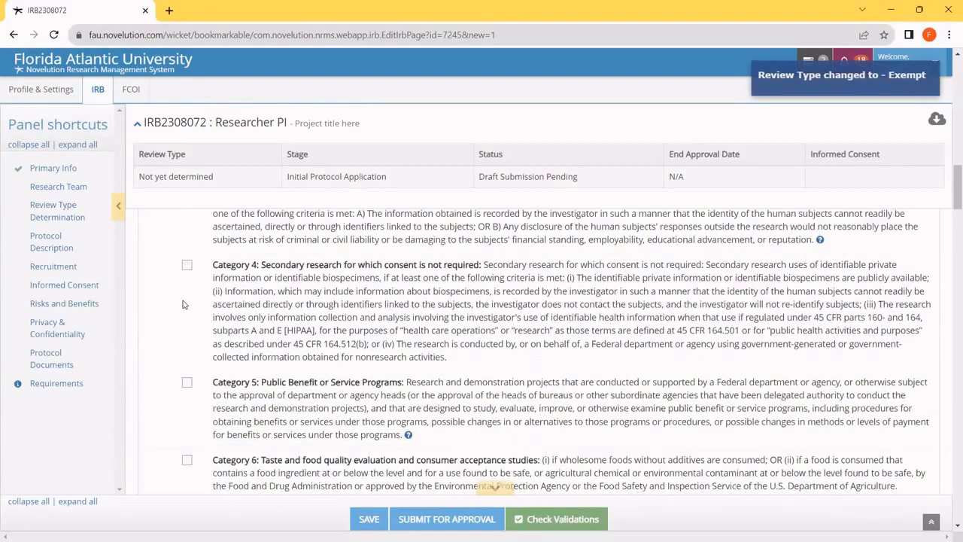
scroll(183, 304, "down", 5)
scroll(182, 304, "up", 1)
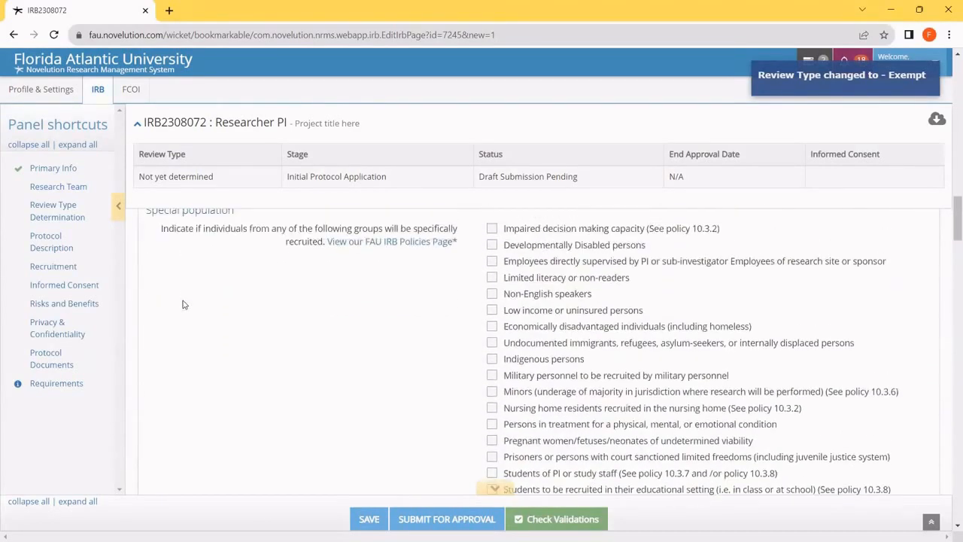
scroll(183, 304, "up", 2)
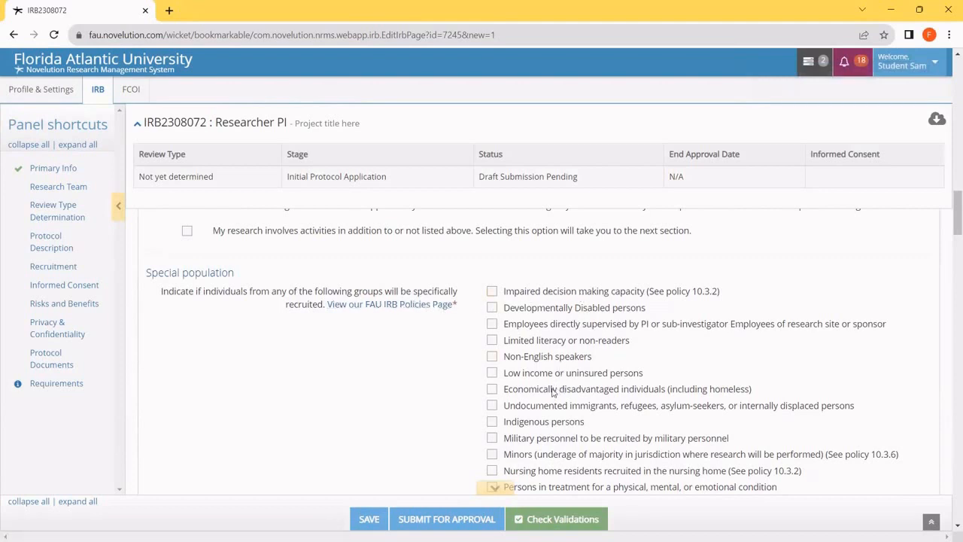
scroll(553, 391, "down", 2)
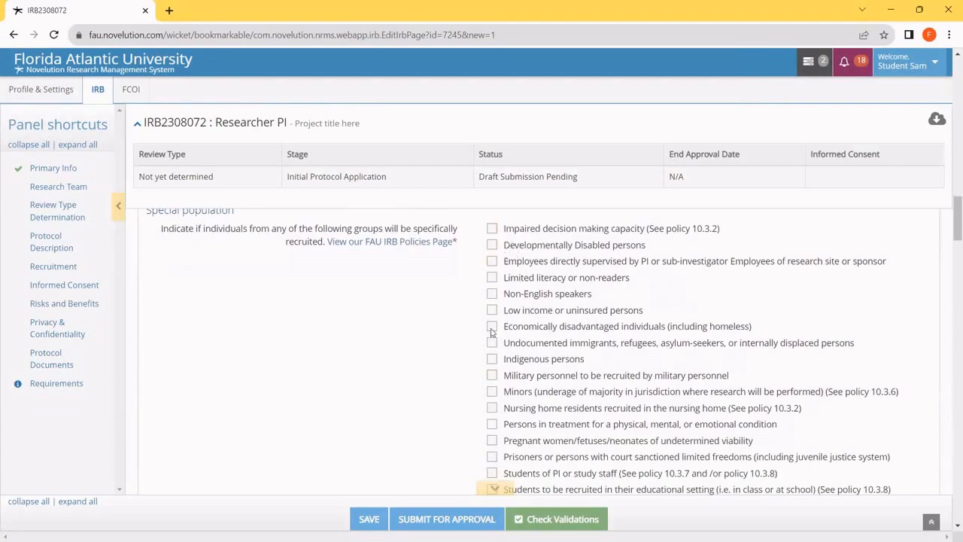
scroll(490, 352, "down", 2)
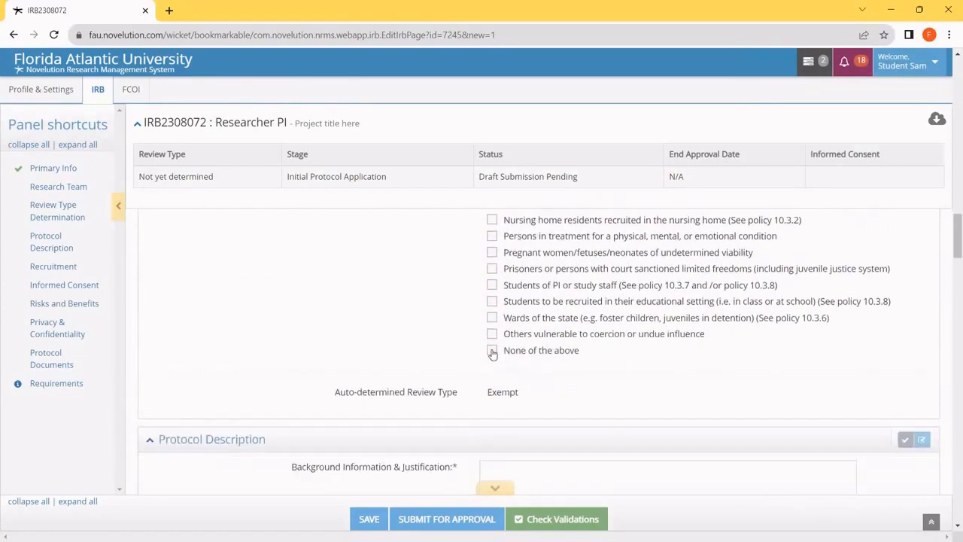
scroll(309, 311, "down", 3)
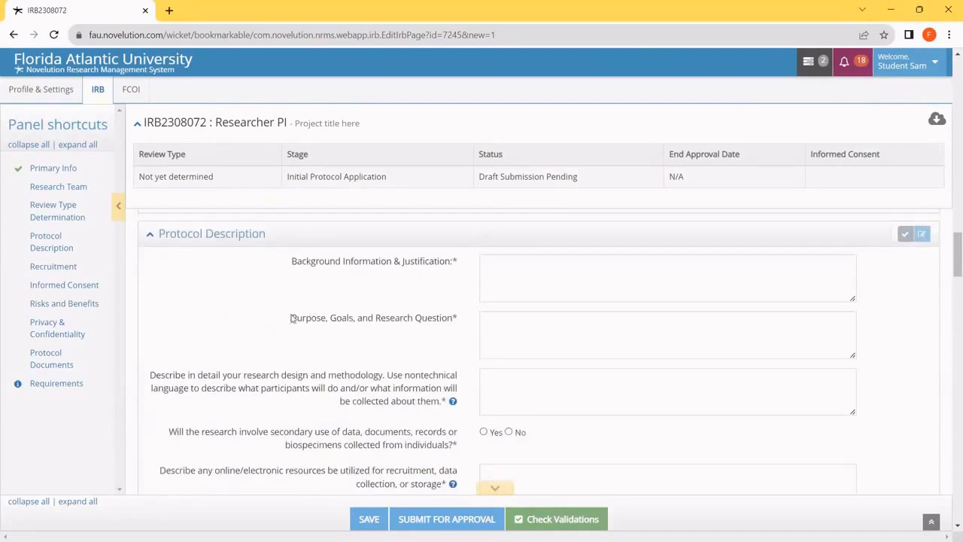
Review the questions in the Protocol Description and Recruitment sections, continuing to the start of the Informed Consent section.
scroll(290, 319, "down", 3)
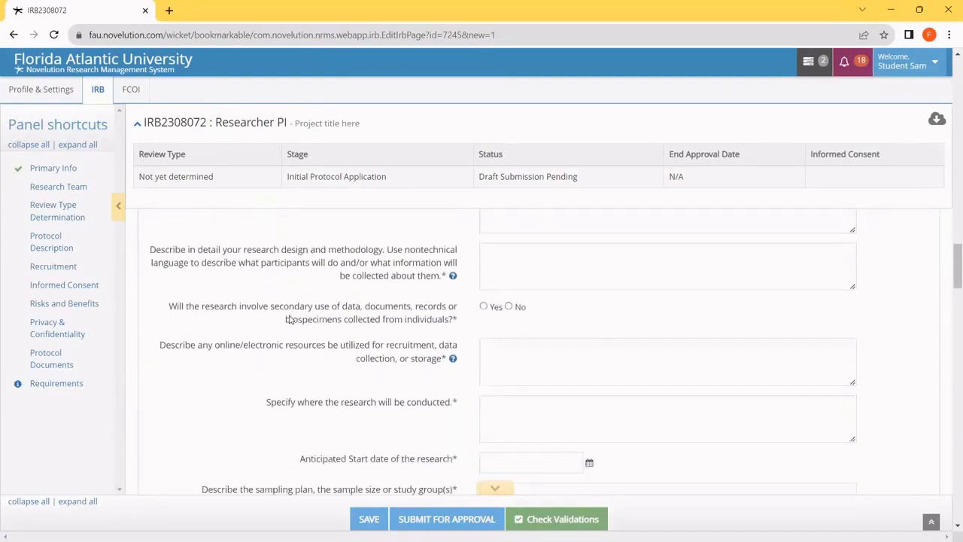
scroll(290, 319, "down", 4)
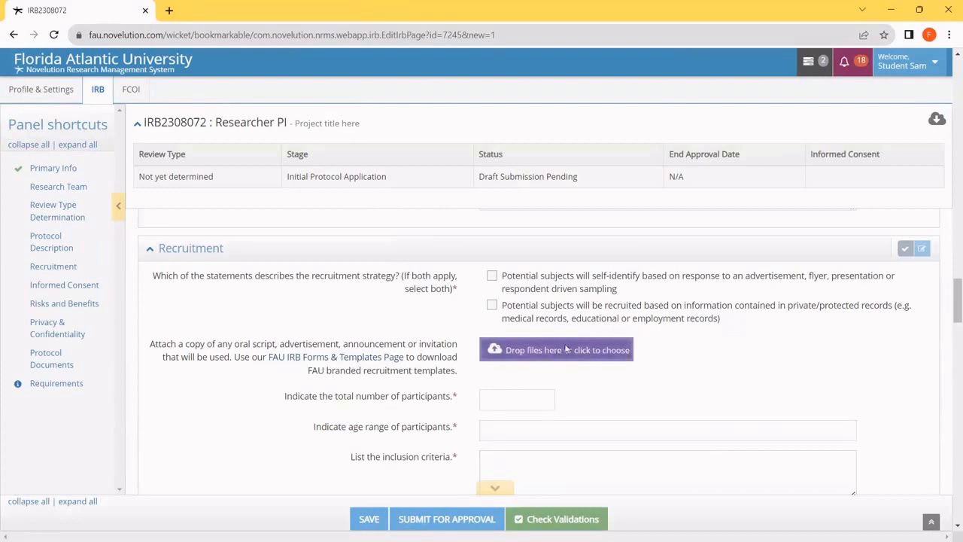
scroll(489, 352, "down", 4)
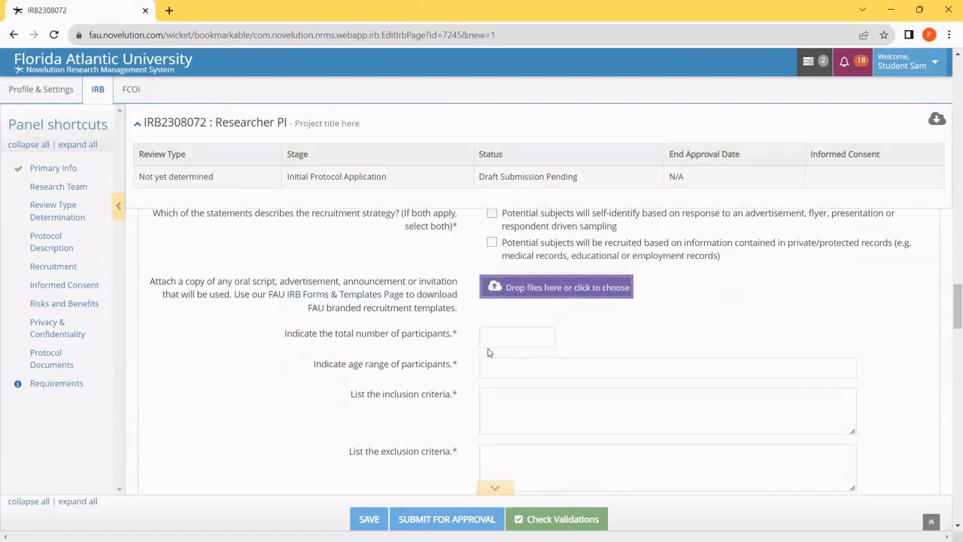
scroll(489, 349, "down", 2)
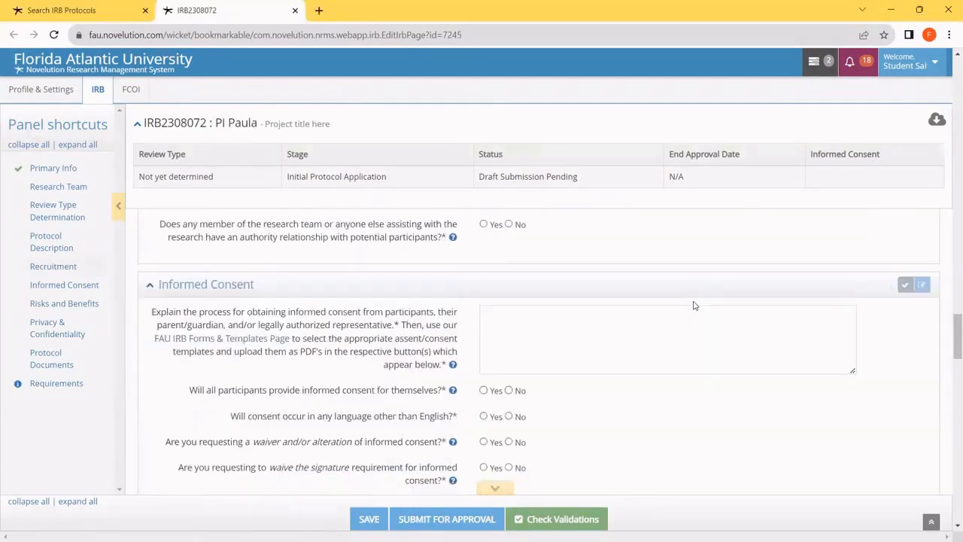
scroll(692, 303, "down", 1)
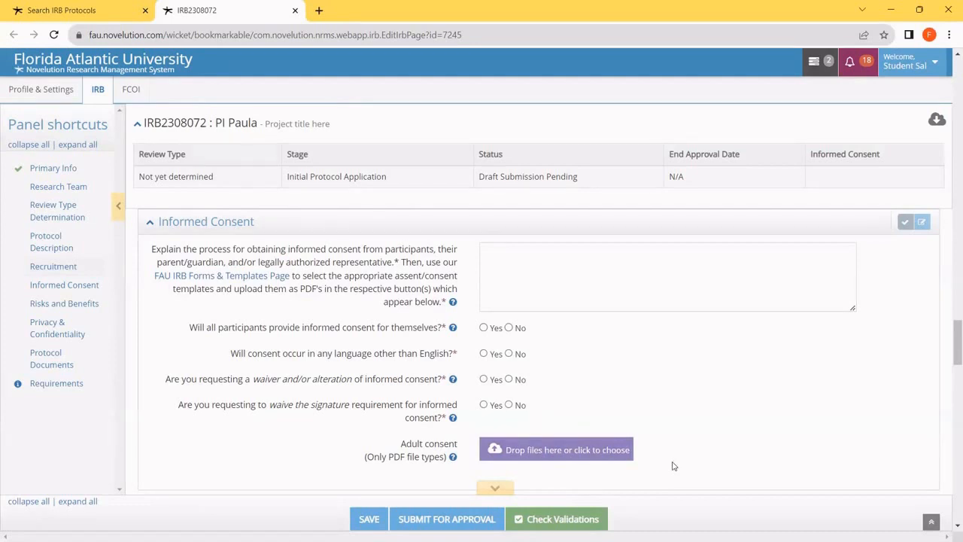
Open the linked FAU IRB Forms & Templates page, look through the consent and assent templates, and close the page.
left_click(194, 276)
scroll(679, 269, "down", 1)
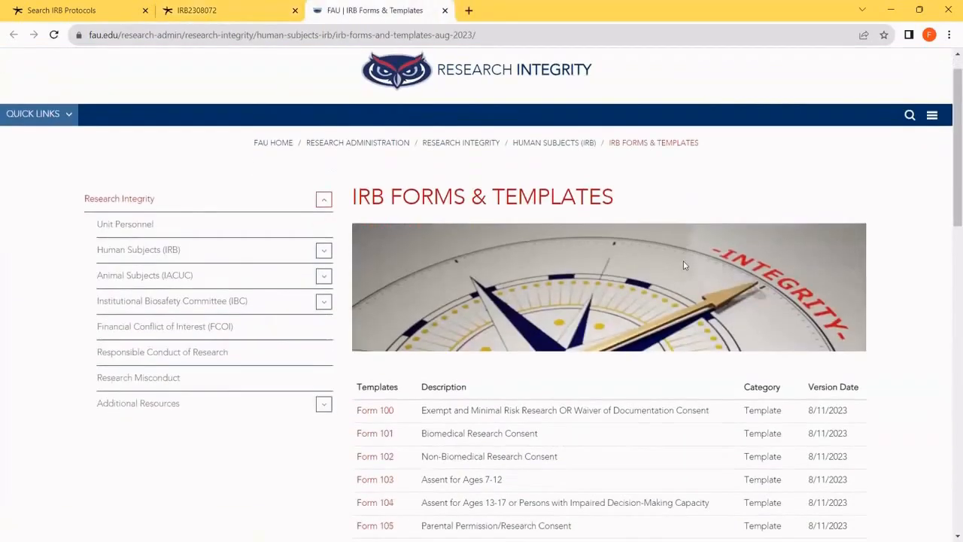
scroll(679, 268, "down", 2)
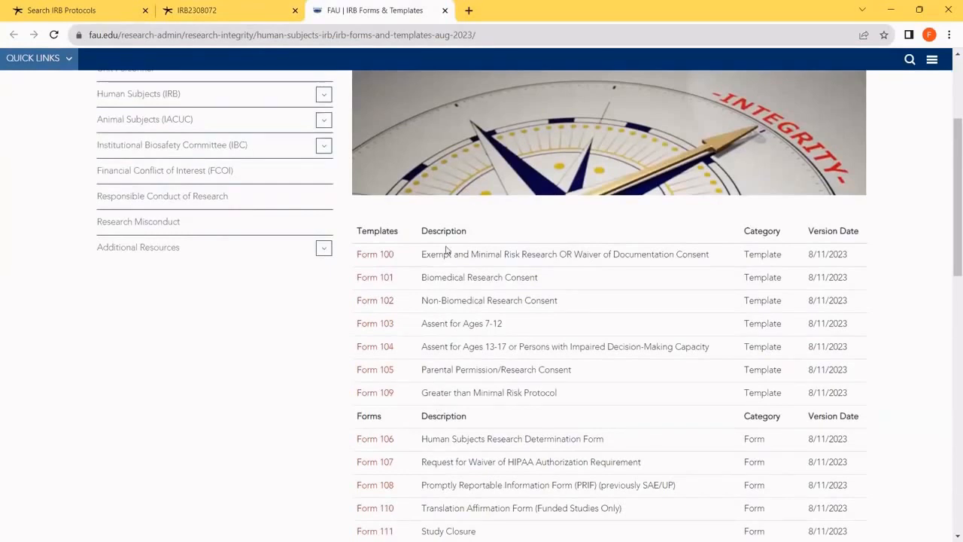
left_click(445, 11)
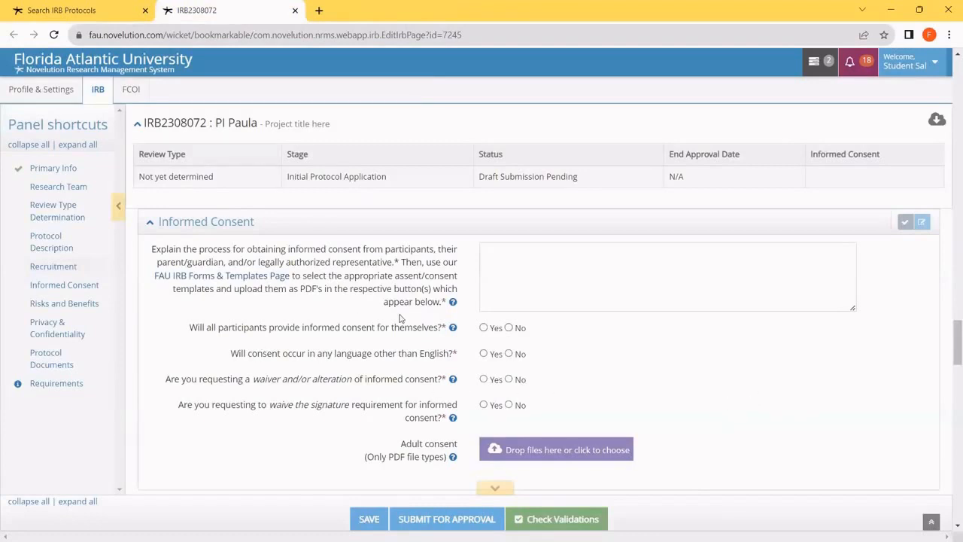
Answer No to all participants providing informed consent for themselves and select Parent/Guardian as who will provide consent.
left_click(483, 328)
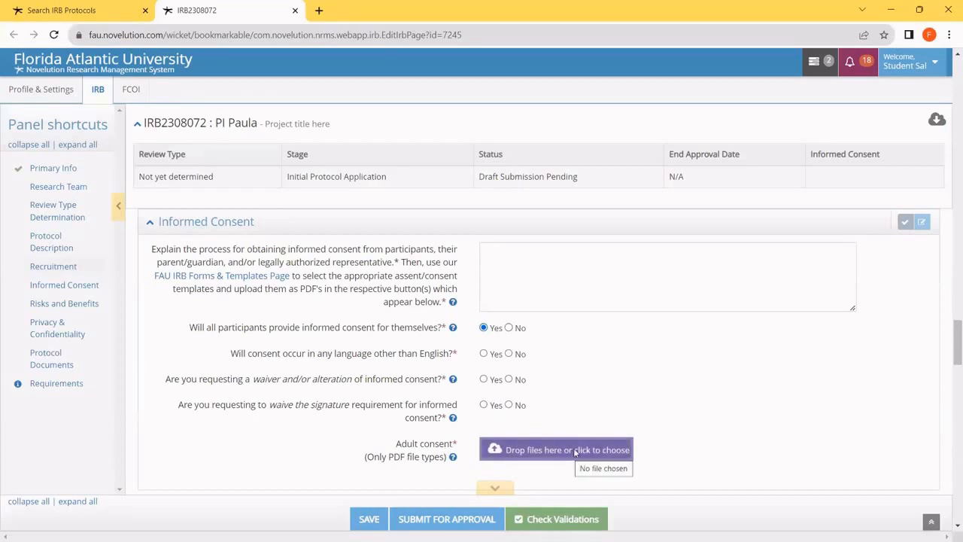
left_click(509, 328)
scroll(557, 344, "down", 1)
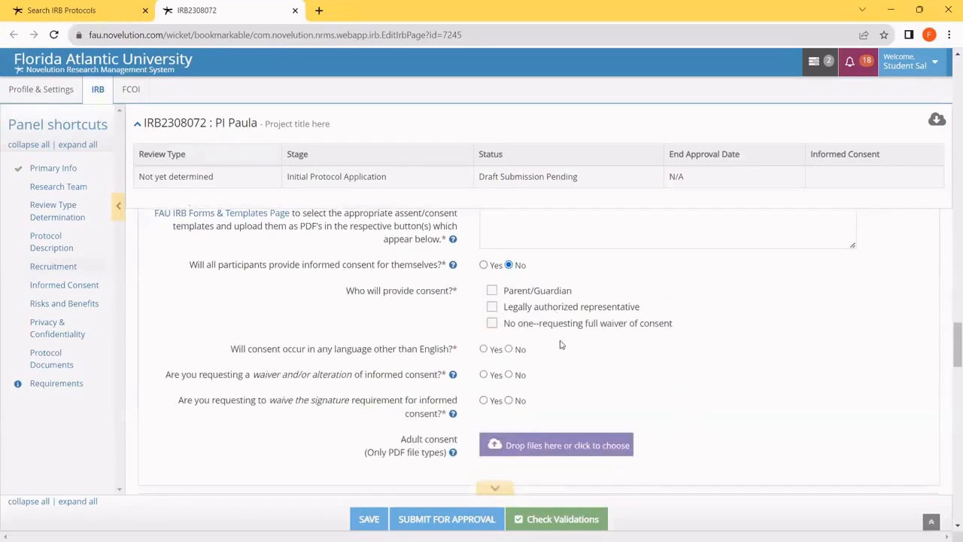
left_click(492, 292)
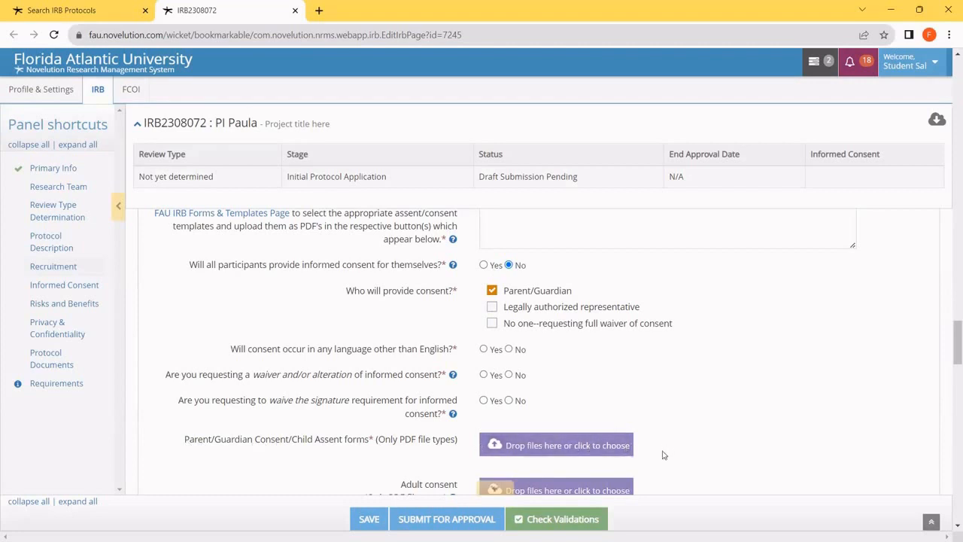
Examine the consent form uploads, the Risks and Benefits and Privacy & Confidentiality questions, and the Protocol Documents uploads.
scroll(577, 360, "down", 1)
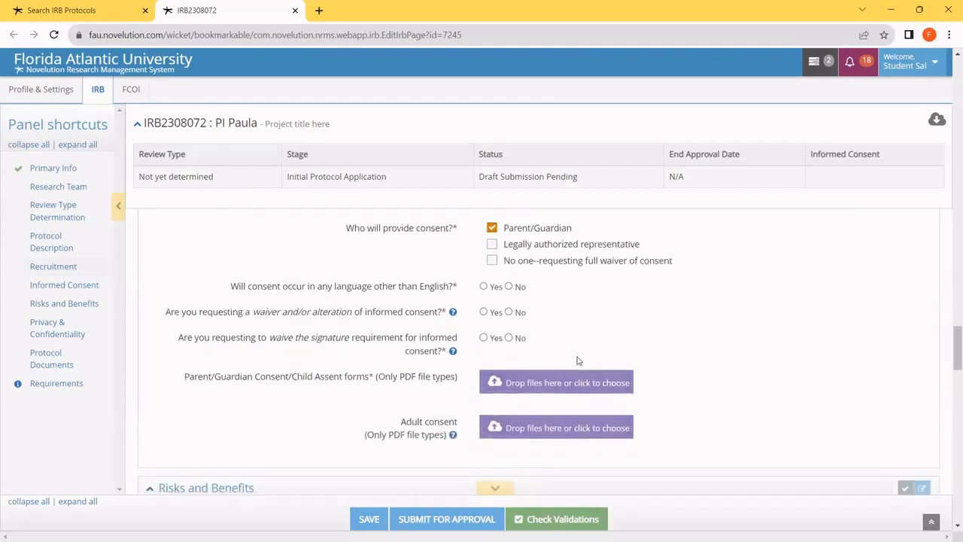
scroll(727, 263, "down", 3)
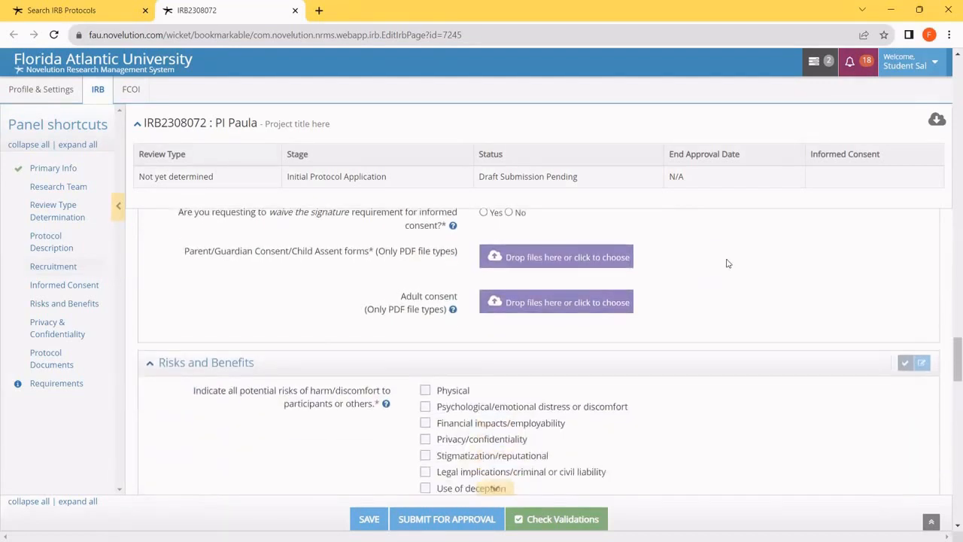
scroll(727, 262, "down", 4)
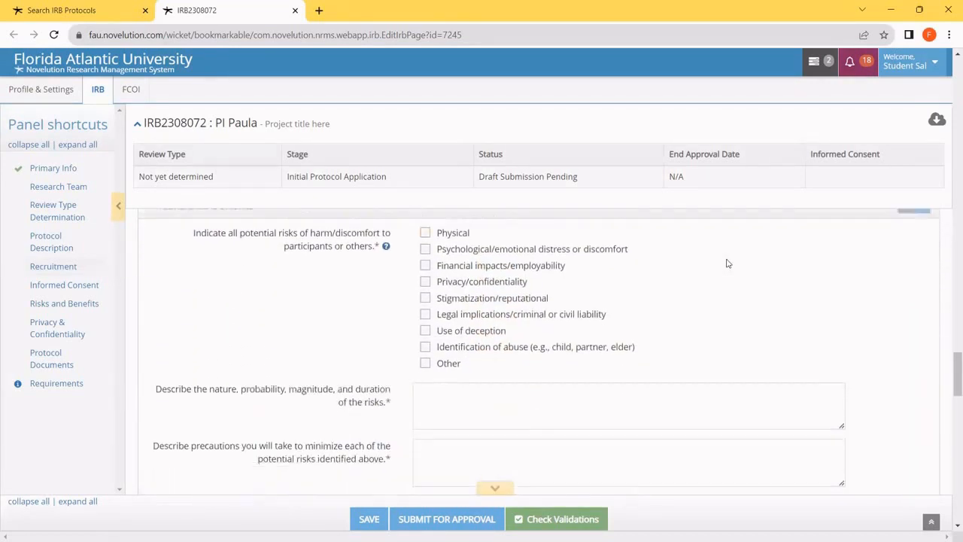
scroll(727, 263, "down", 1)
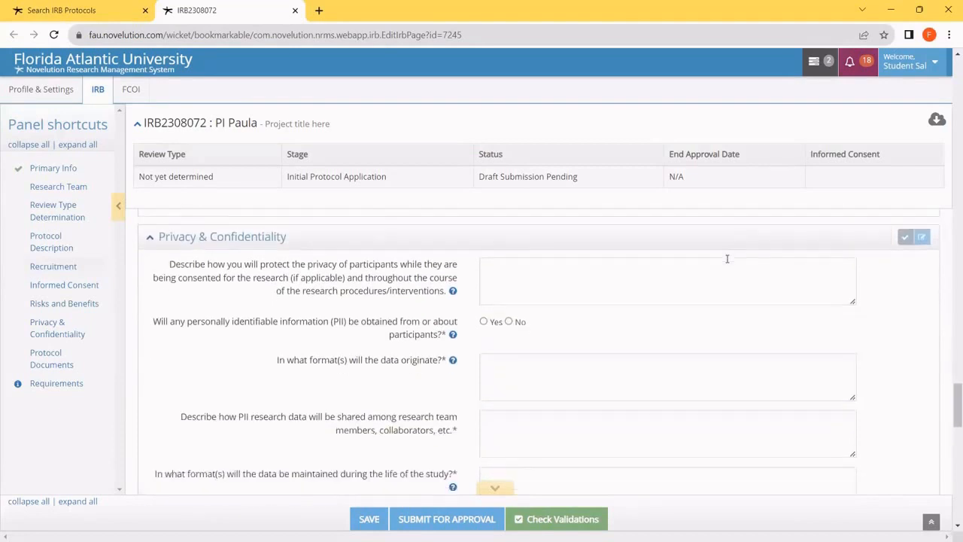
scroll(727, 258, "down", 2)
scroll(727, 258, "down", 5)
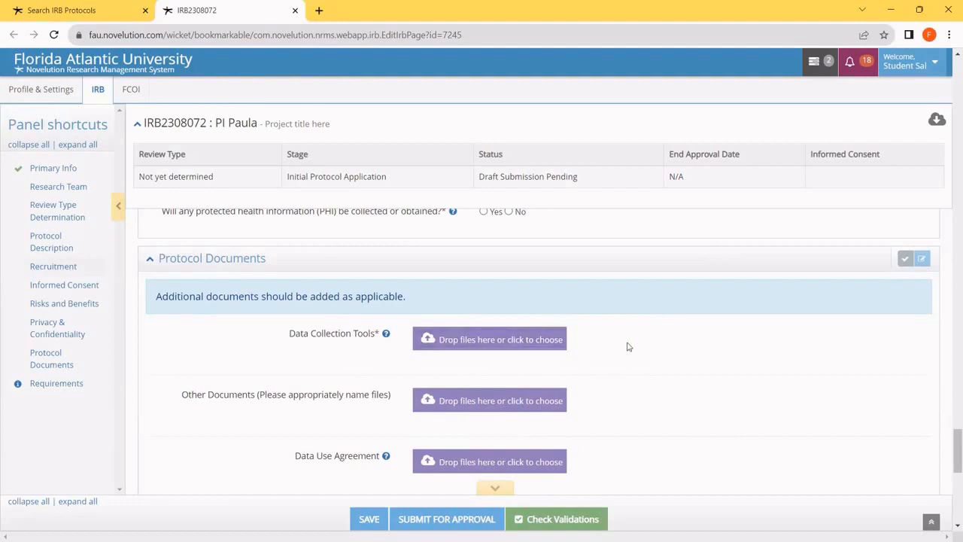
scroll(624, 346, "down", 1)
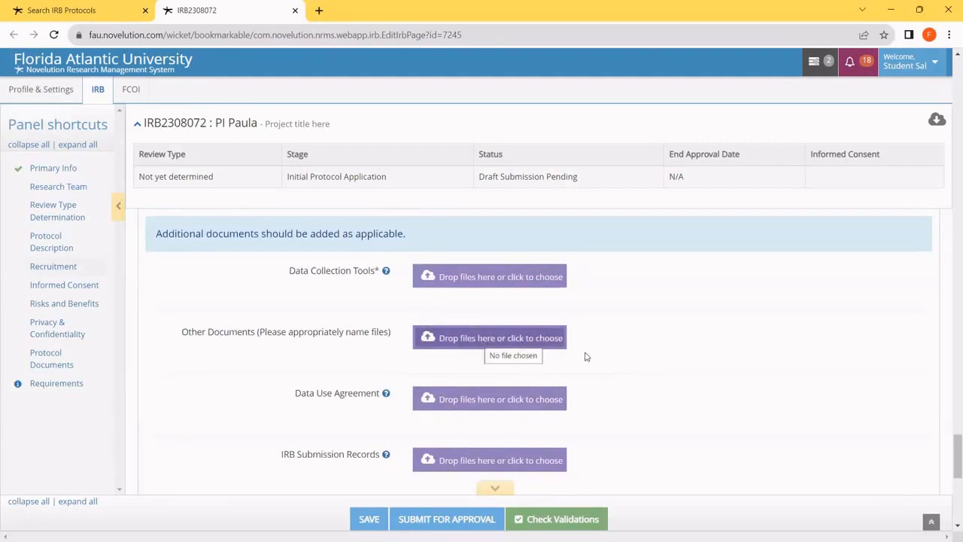
scroll(602, 357, "down", 1)
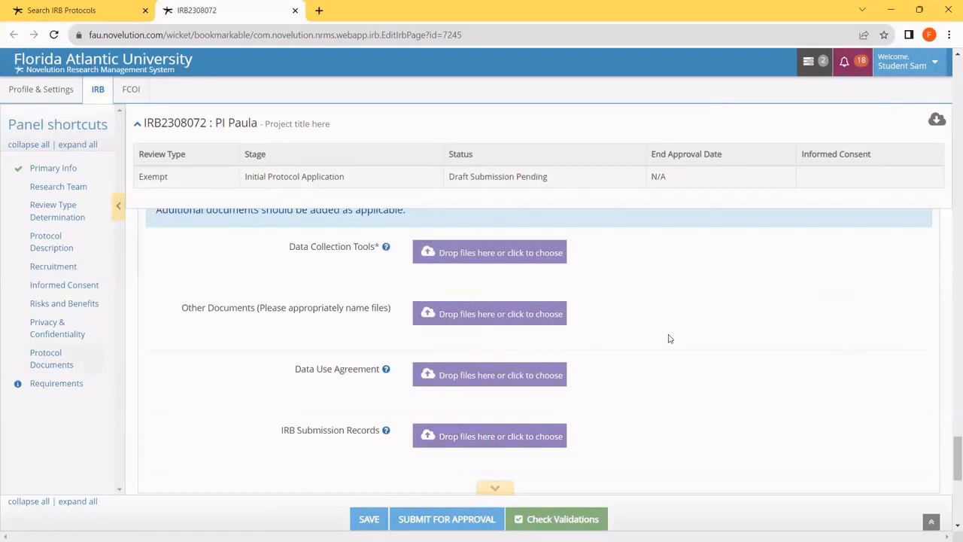
Try to submit the exempt protocol application for approval and go to the required question on secondary use of data.
left_click(452, 525)
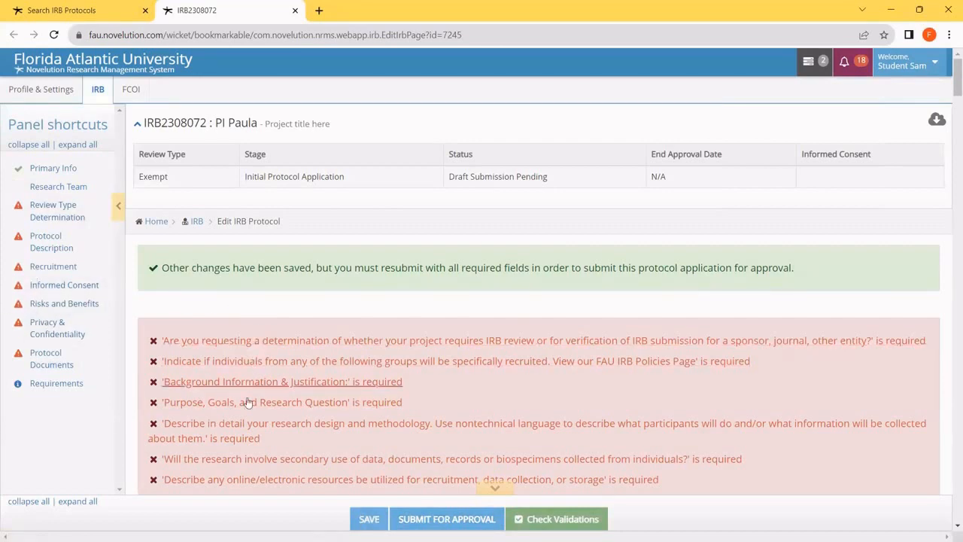
left_click(239, 461)
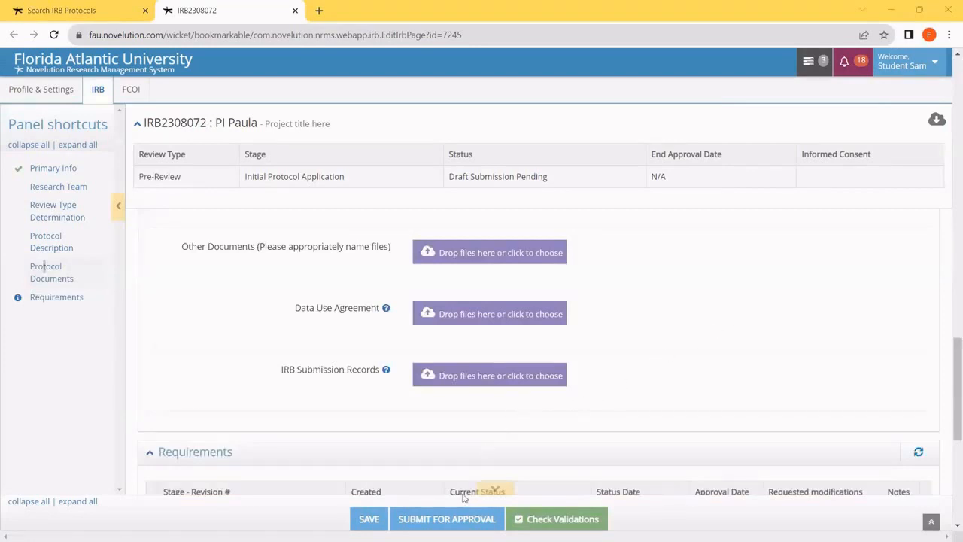
Submit the Pre-Review version of the protocol application for approval.
left_click(449, 519)
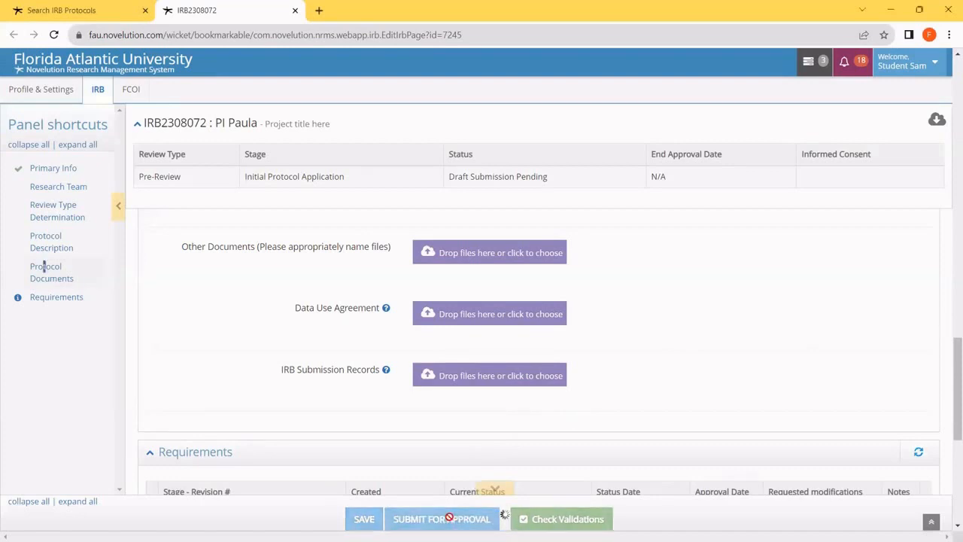